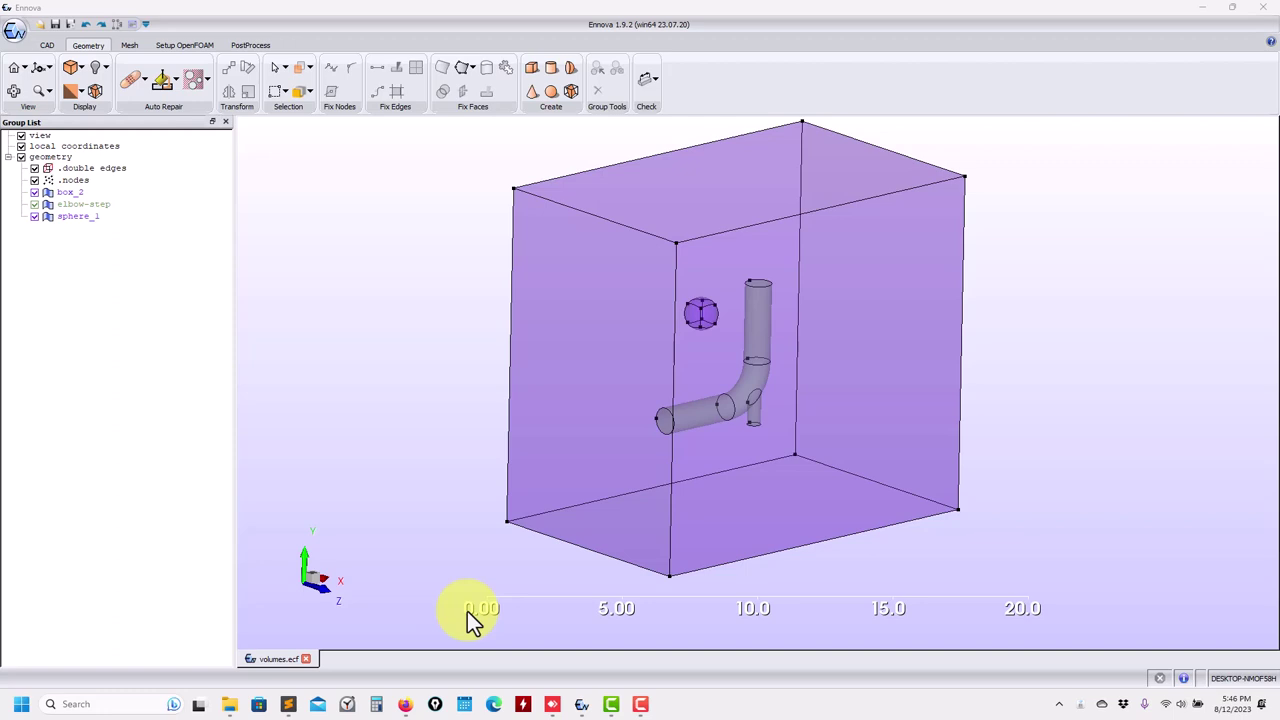
Find the volumes in the geometry and expand Volume1, Volume2 and Volume3 to show their face groups
left_click(598, 284)
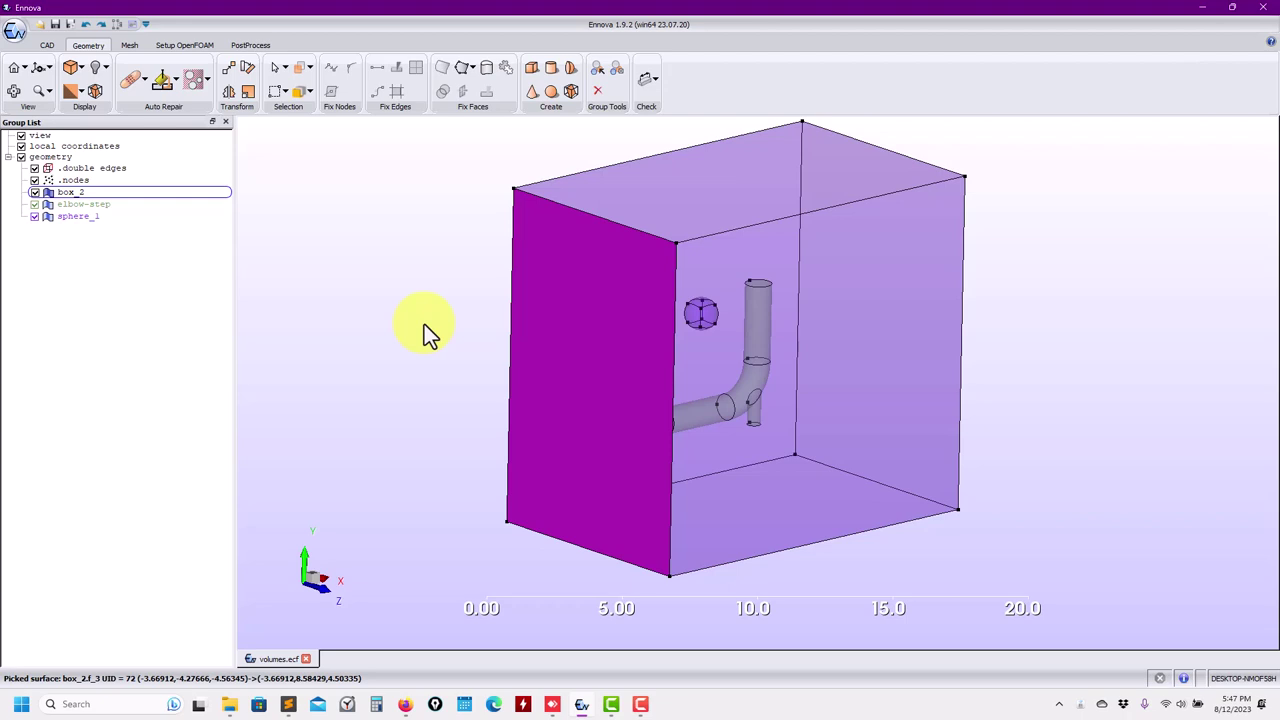
left_click(457, 338)
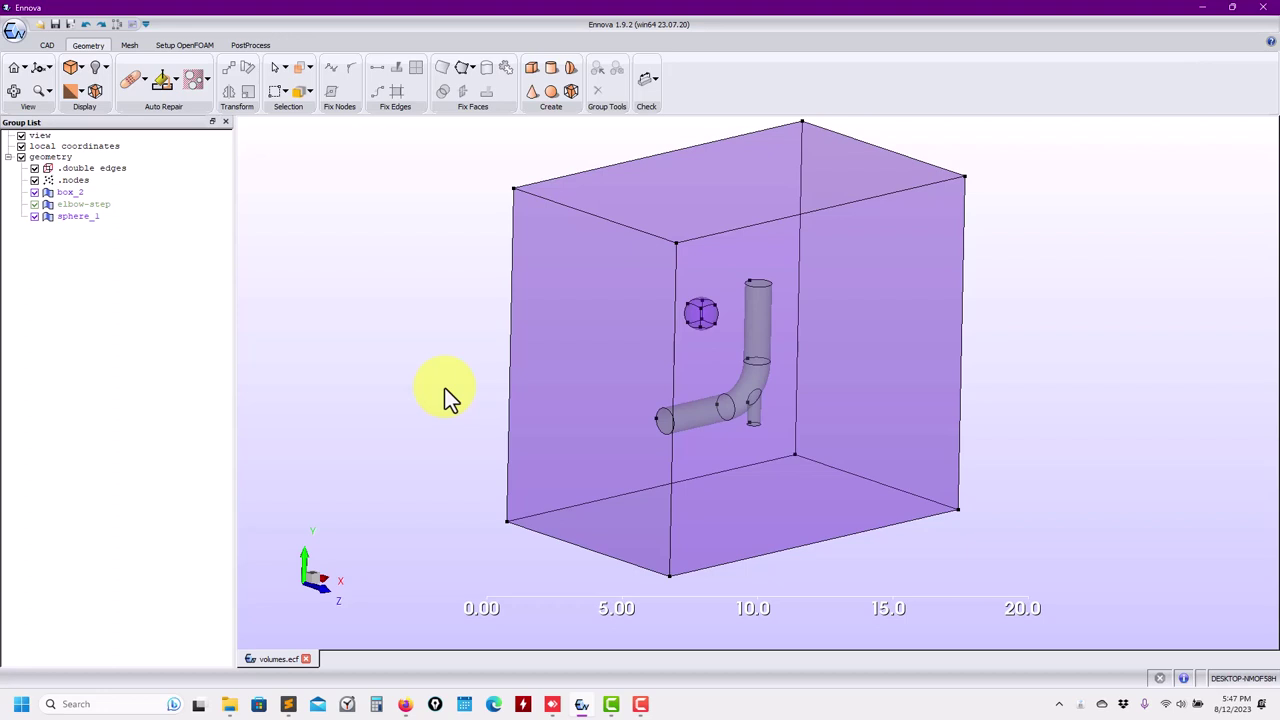
left_click(178, 84)
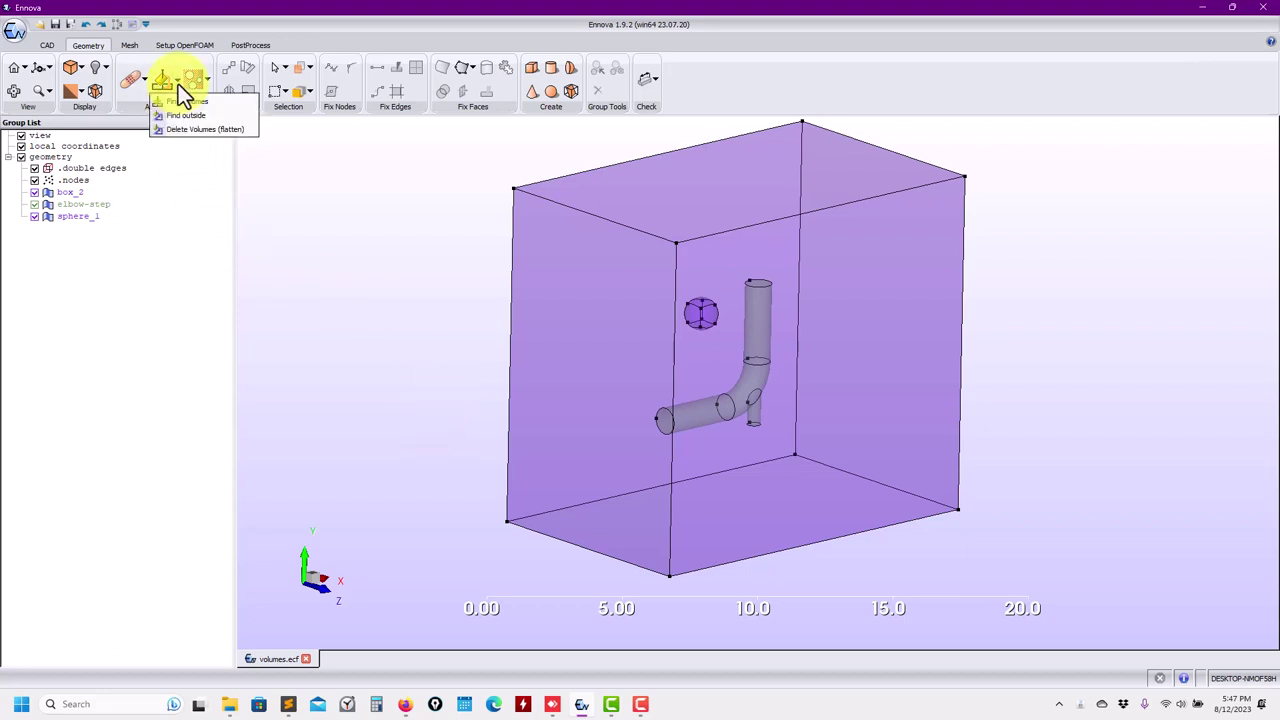
left_click(178, 102)
left_click(21, 216)
left_click(21, 204)
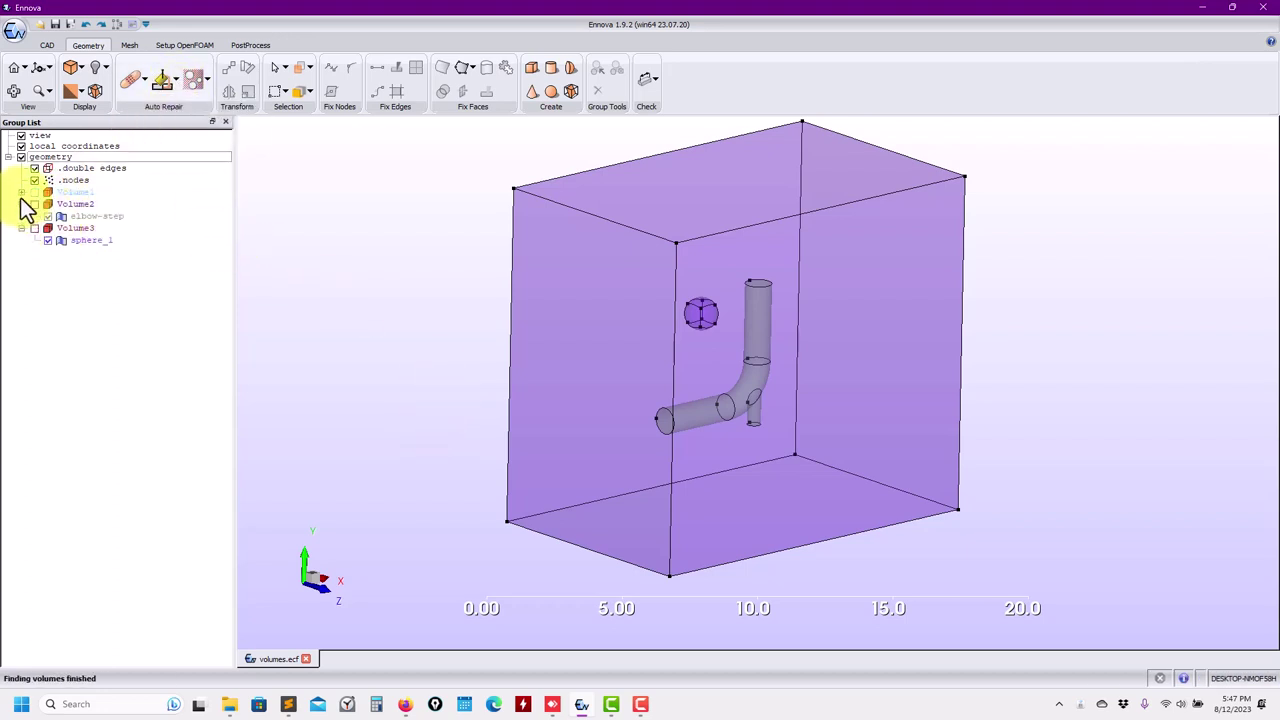
left_click(21, 192)
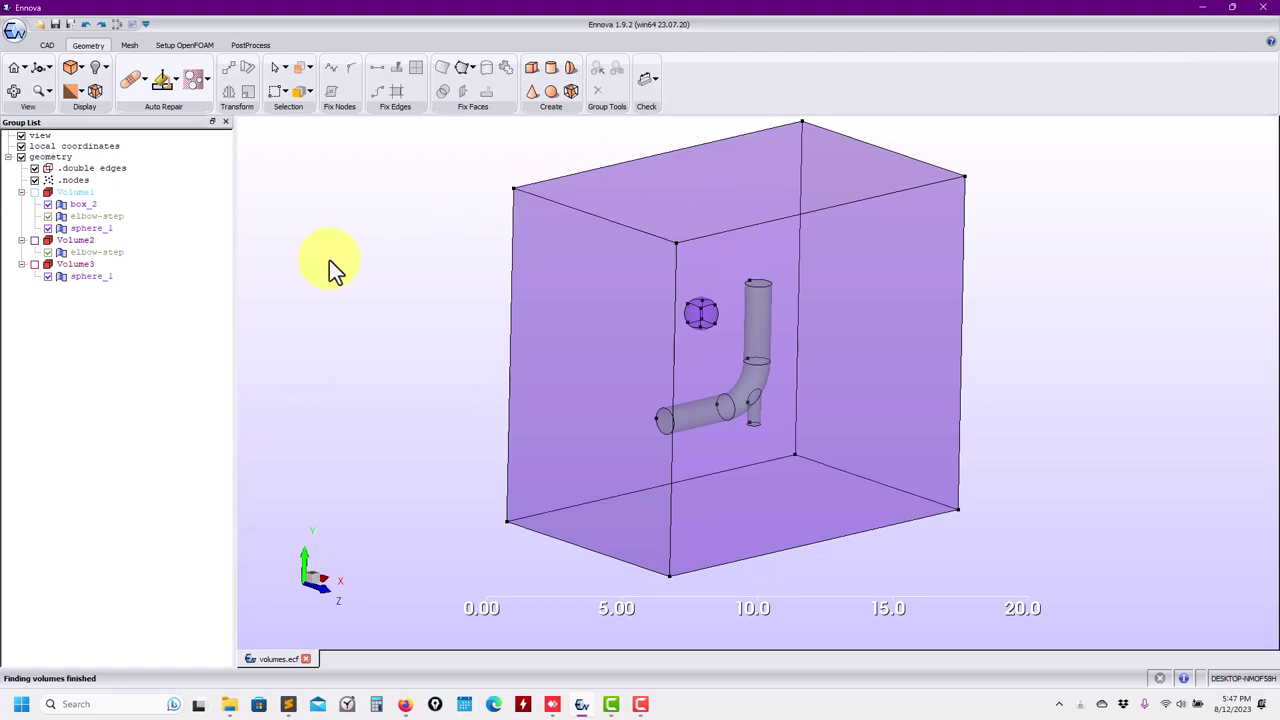
Move the box's end face on the minimum X side into a new group named inlet
left_click(555, 332)
left_click_drag(555, 332, 493, 395)
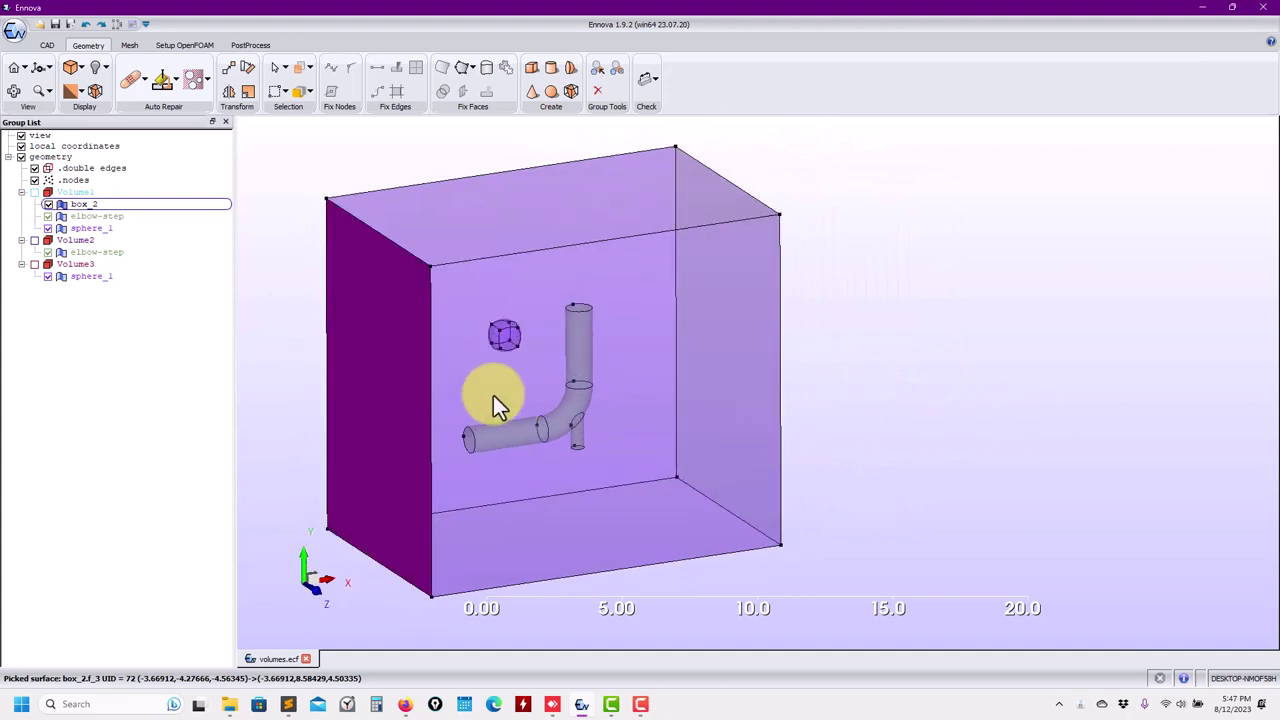
right_click(367, 347)
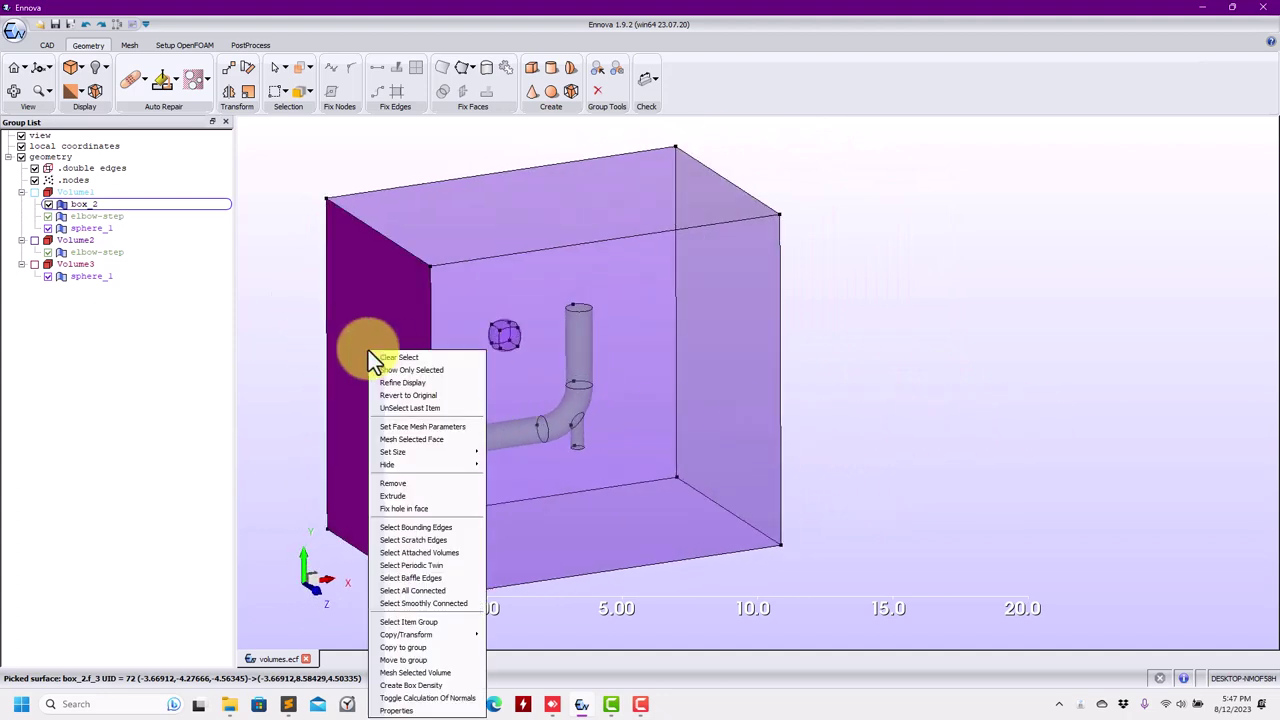
left_click(411, 659)
type("inlet")
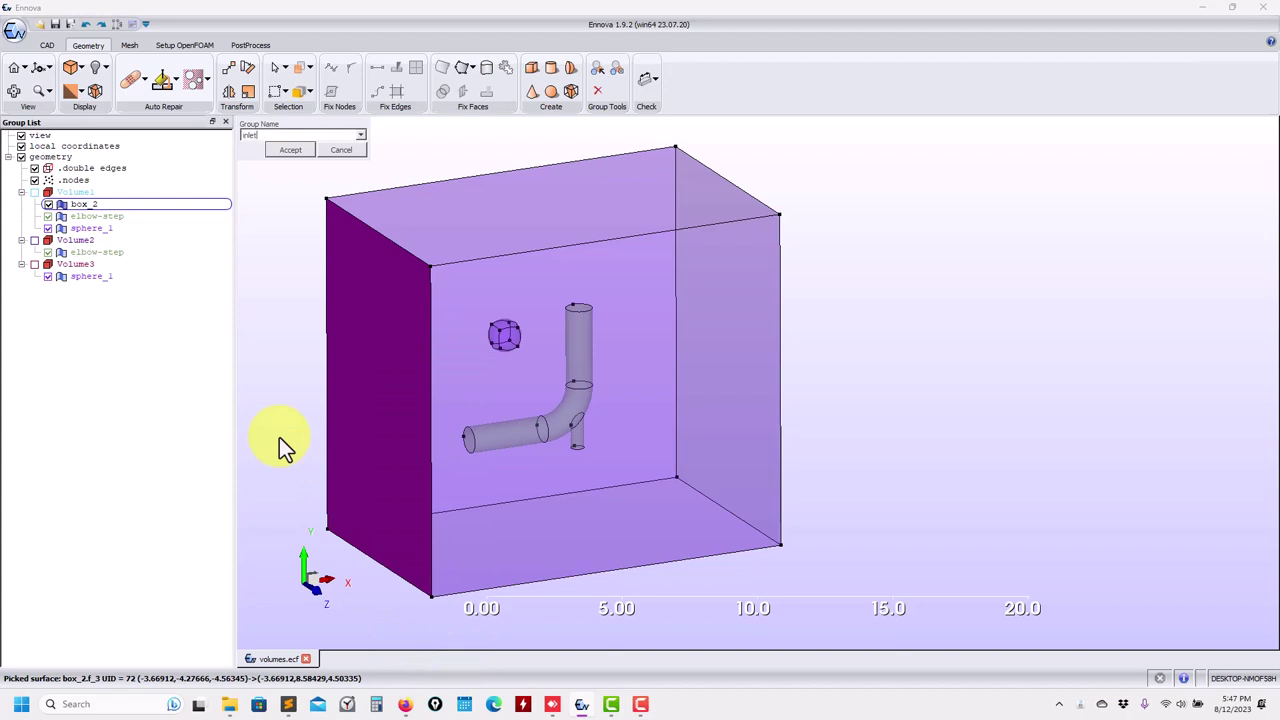
key("Return")
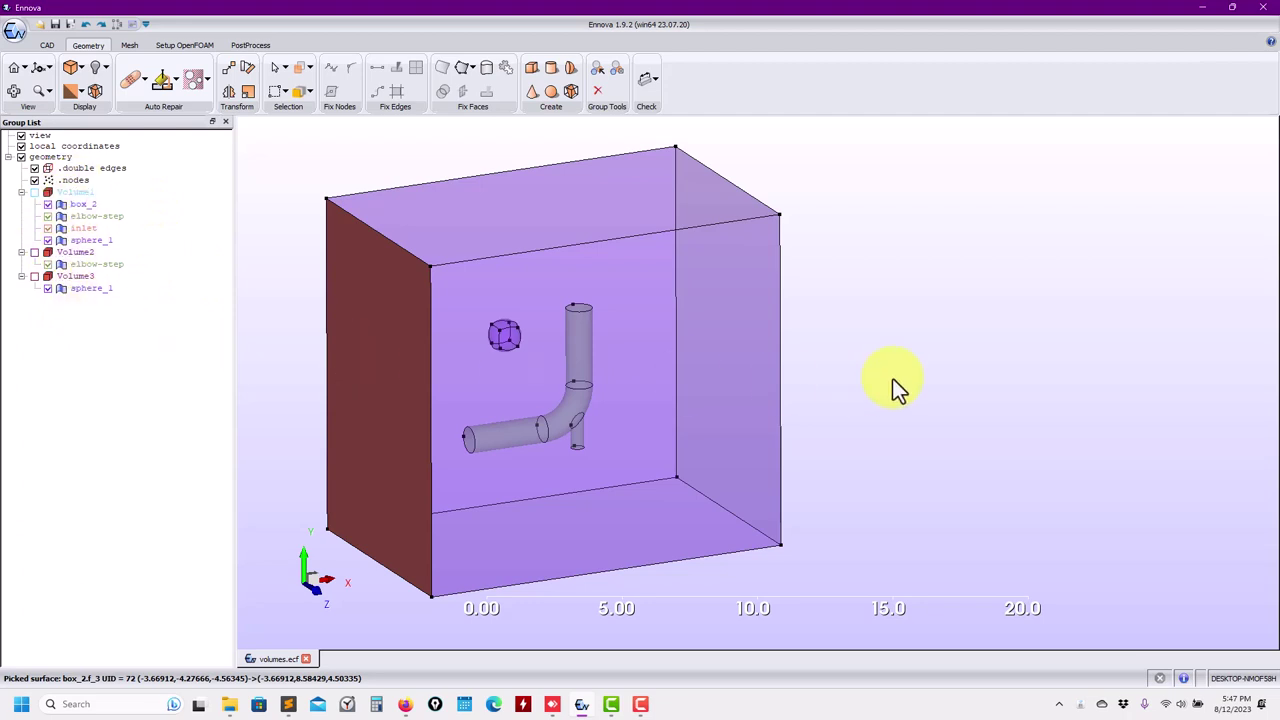
Move the box face opposite the inlet into a new group named outlet
left_click_drag(892, 378, 566, 340)
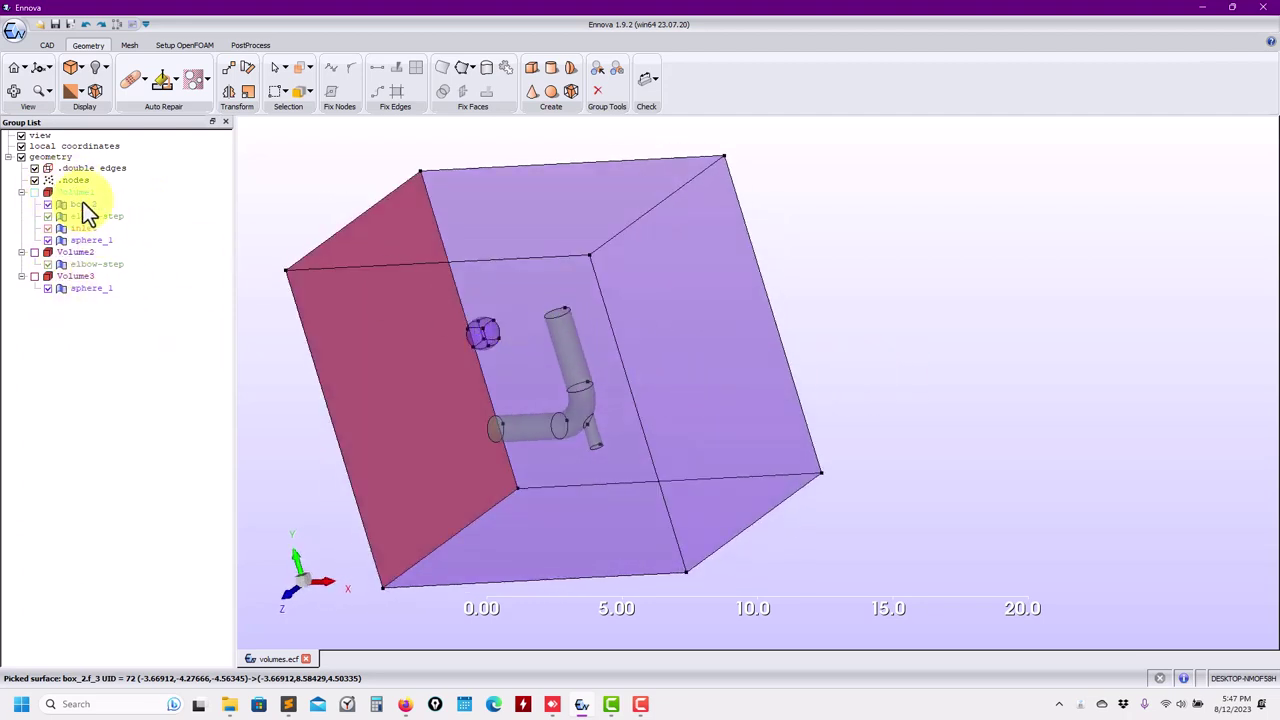
left_click(634, 348)
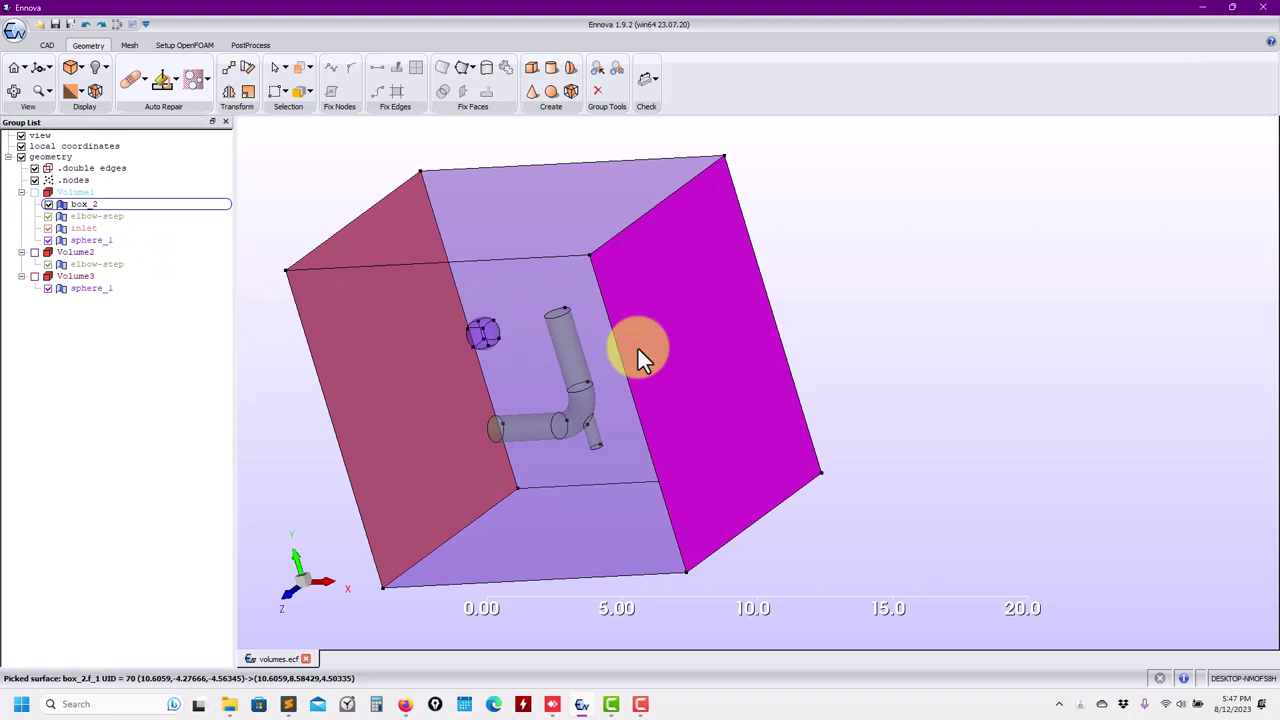
right_click(637, 346)
left_click(712, 657)
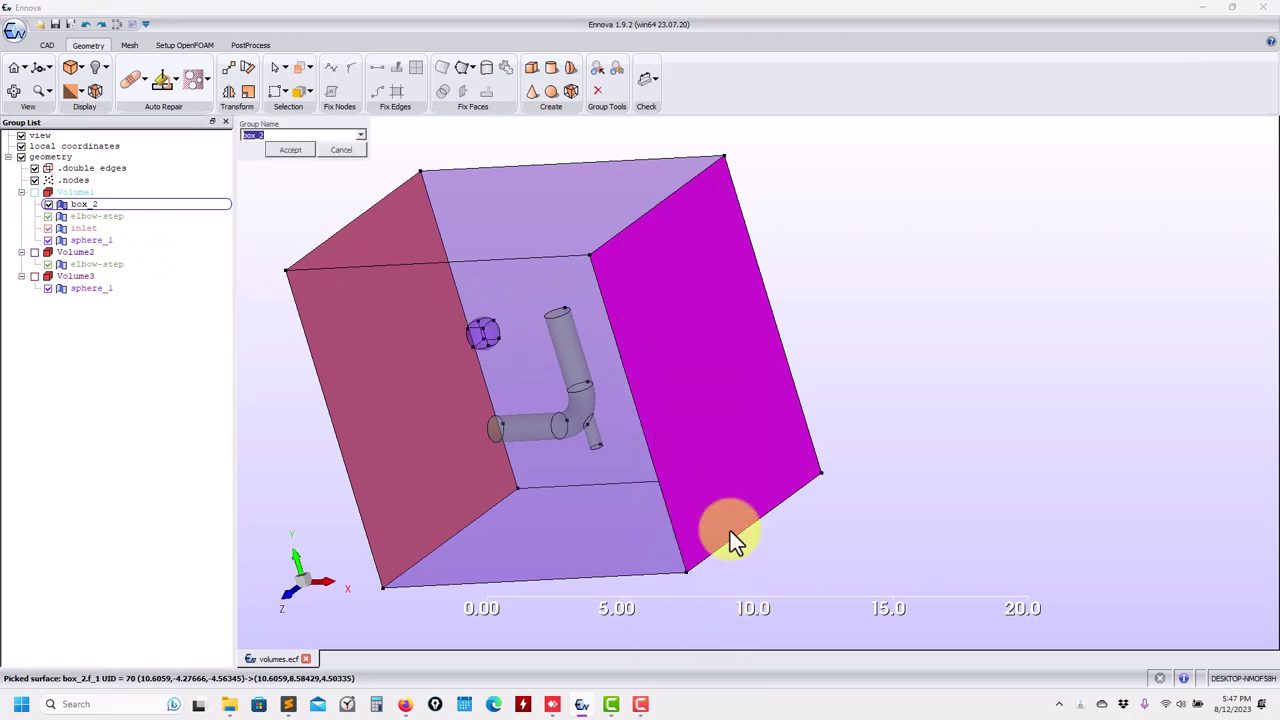
type("outlet")
key("Return")
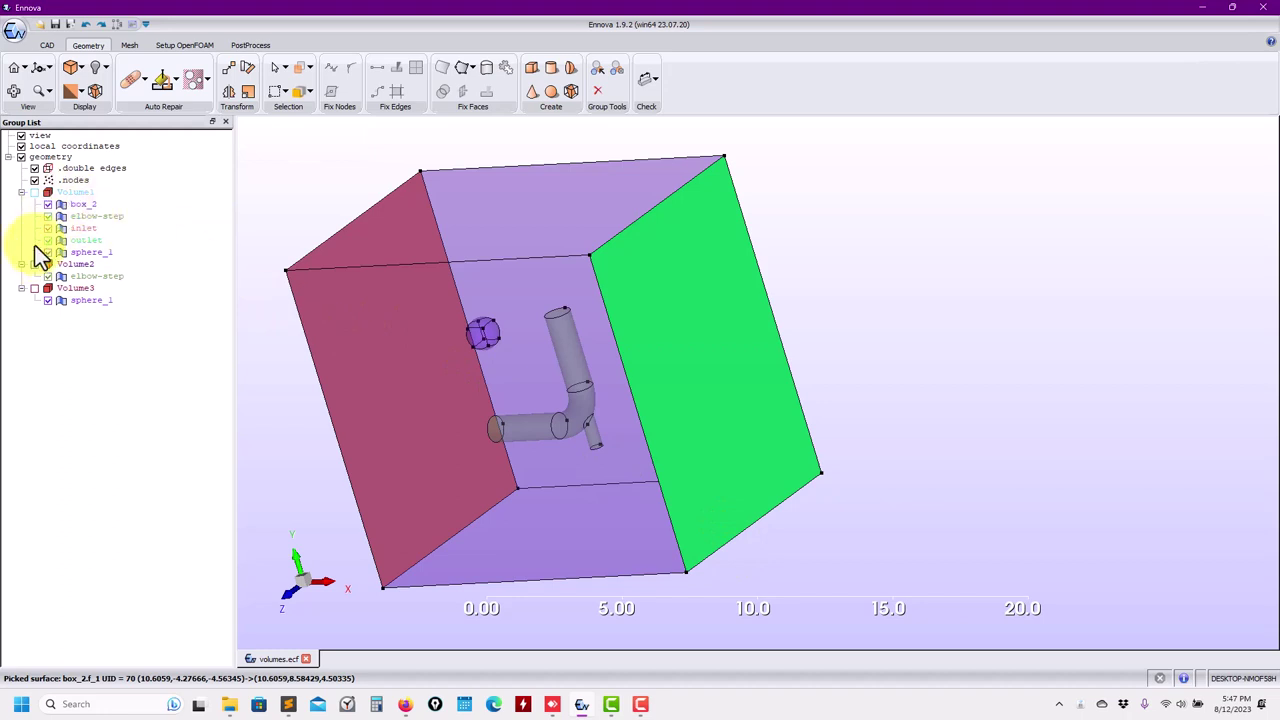
left_click_drag(330, 345, 671, 409)
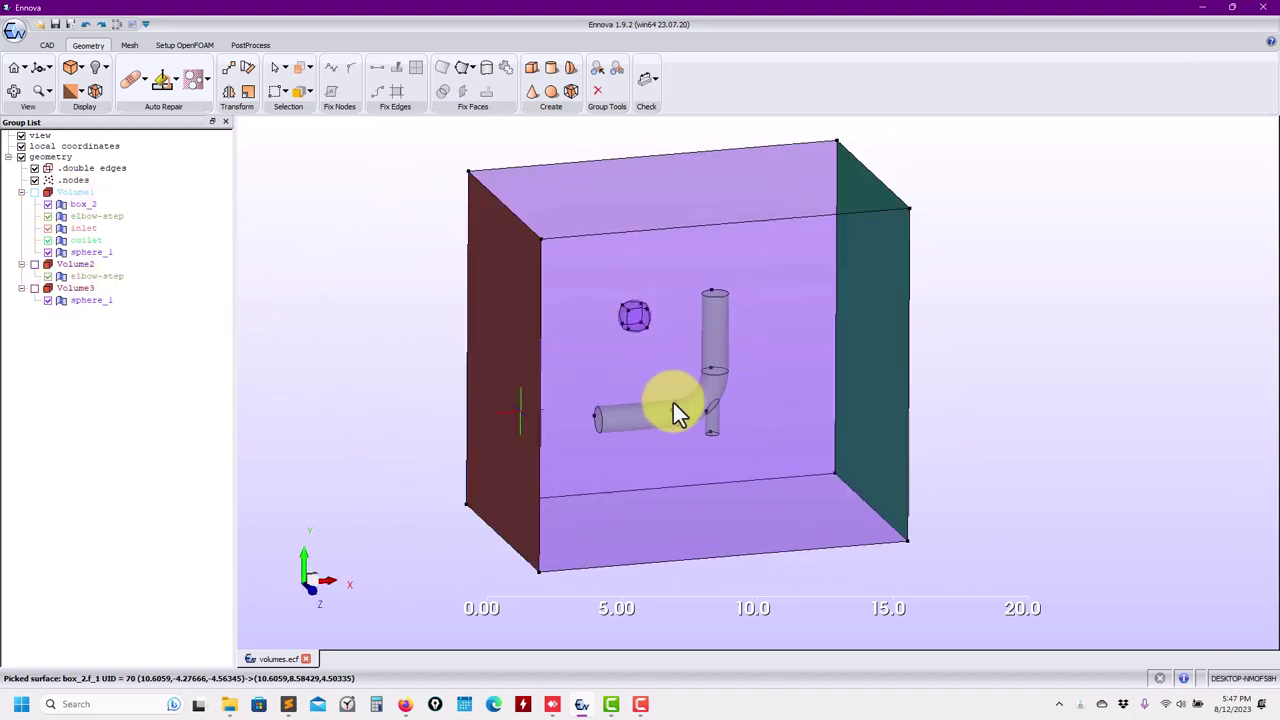
left_click(631, 482)
right_click(631, 482)
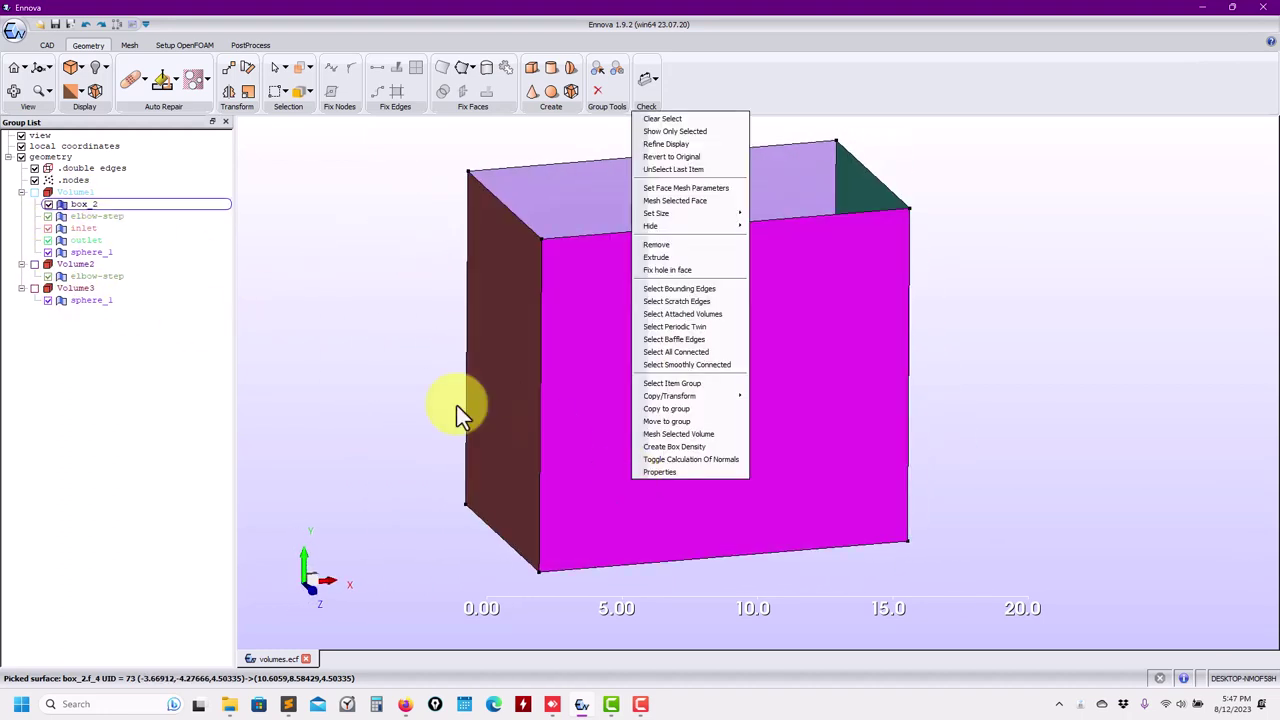
Hide the box_2, inlet and outlet groups to expose the elbow pipe and sphere inside the box
left_click(49, 205)
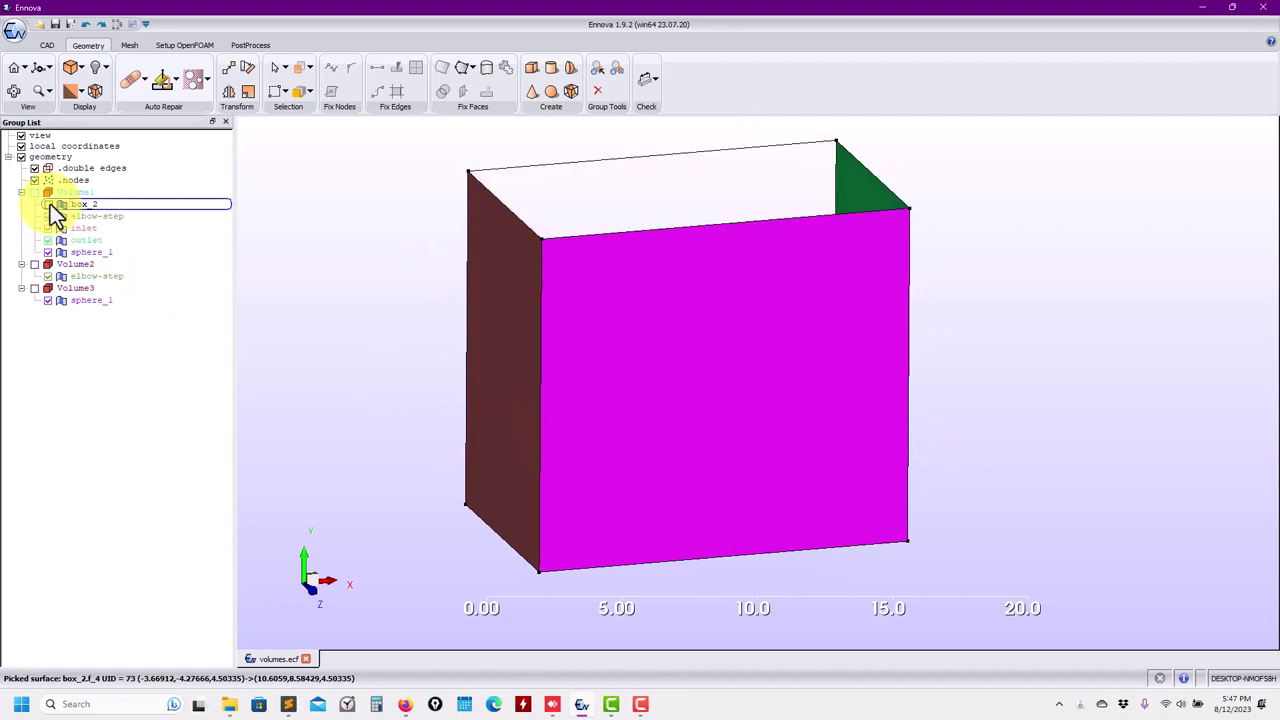
left_click(49, 228)
left_click(48, 252)
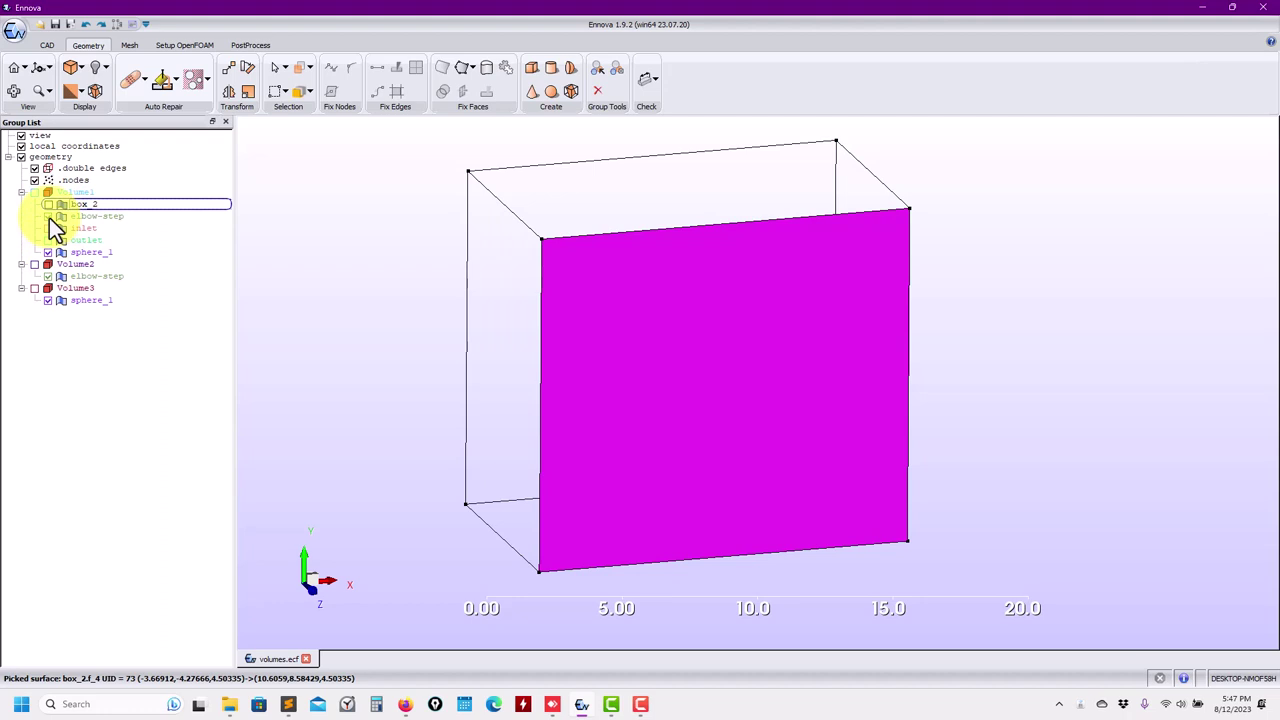
left_click(48, 228)
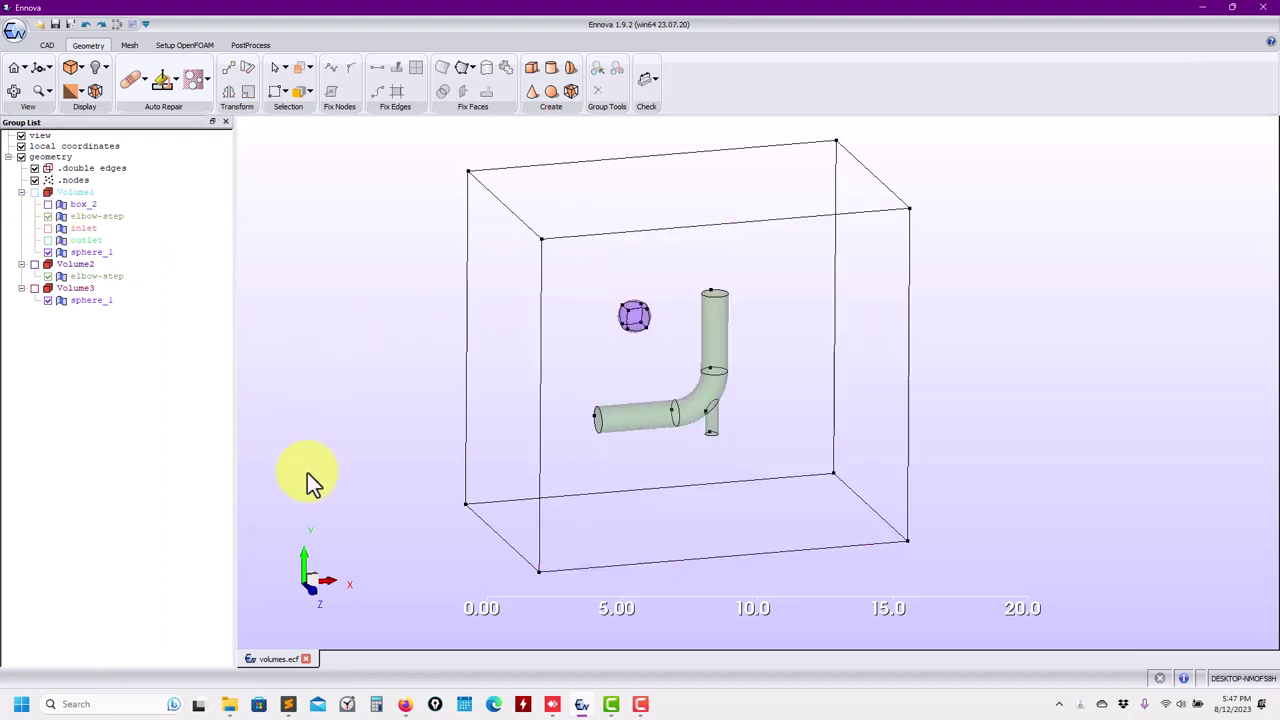
Move the cylindrical face of the elbow's straight horizontal pipe into a new group named wall1
scroll(596, 470, "up", 4)
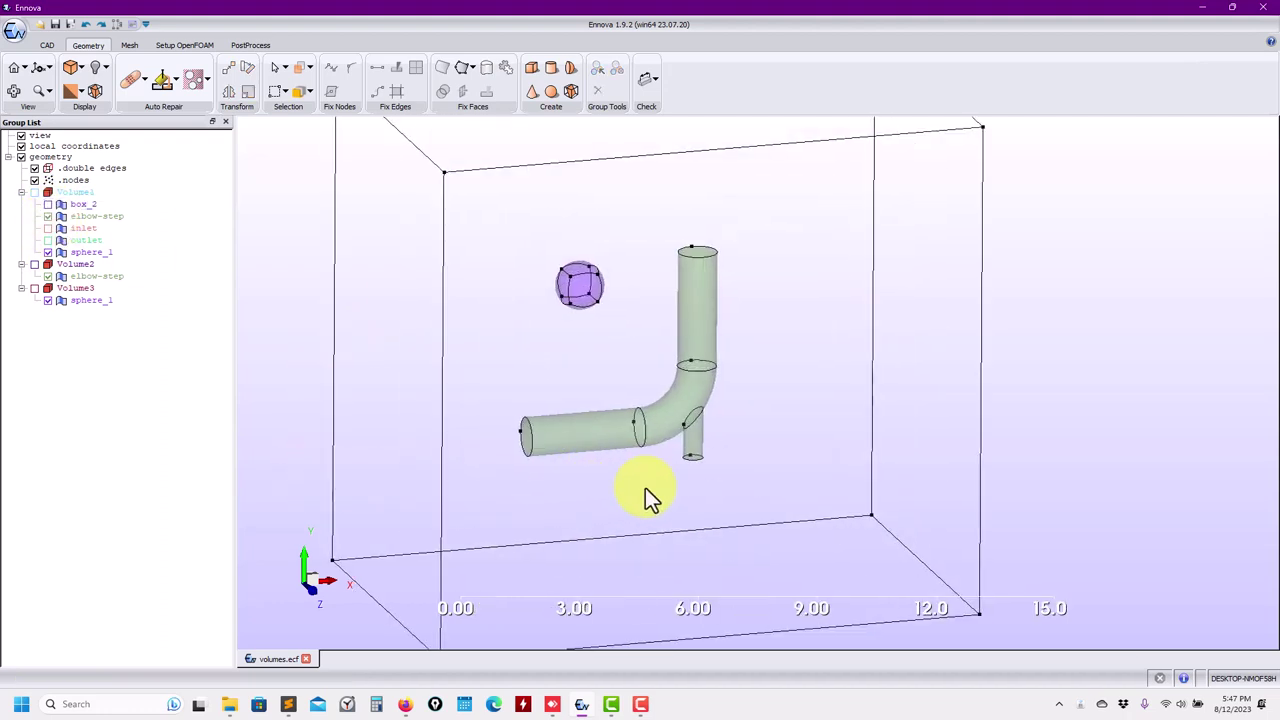
middle_click_drag(558, 497, 651, 490)
left_click(673, 432)
right_click(673, 432)
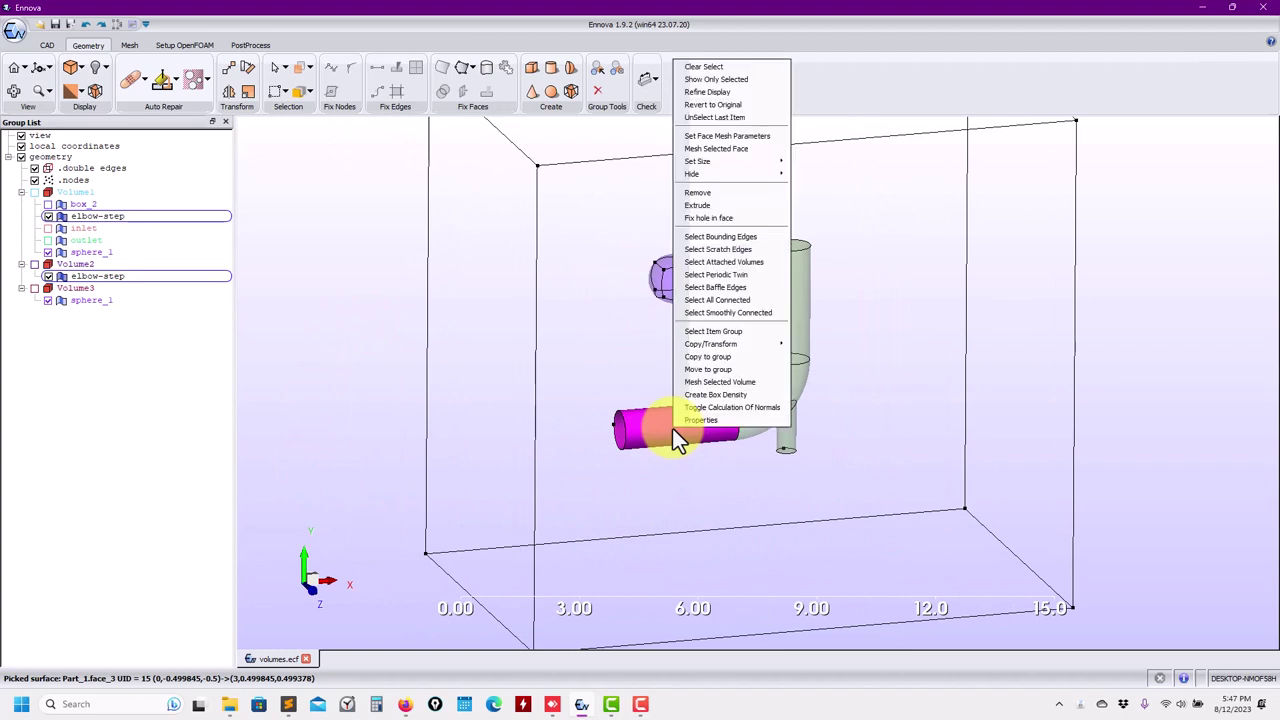
left_click(716, 367)
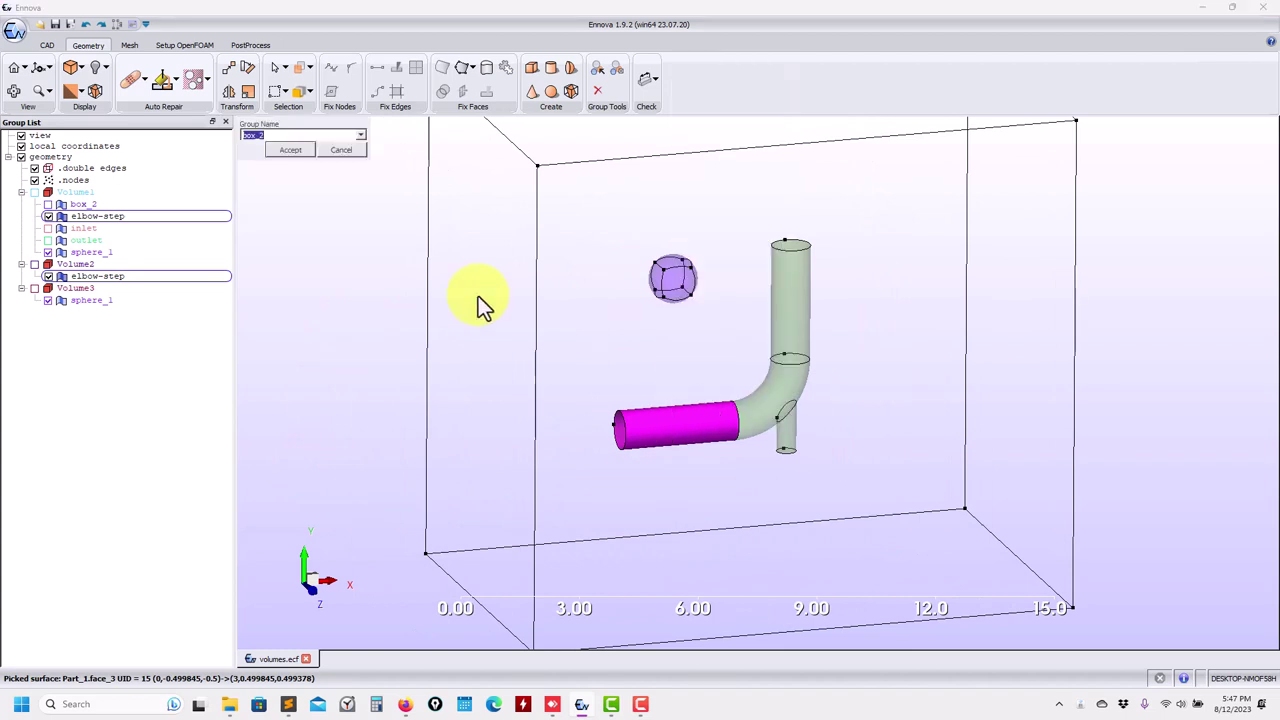
type("wall1")
key("Return")
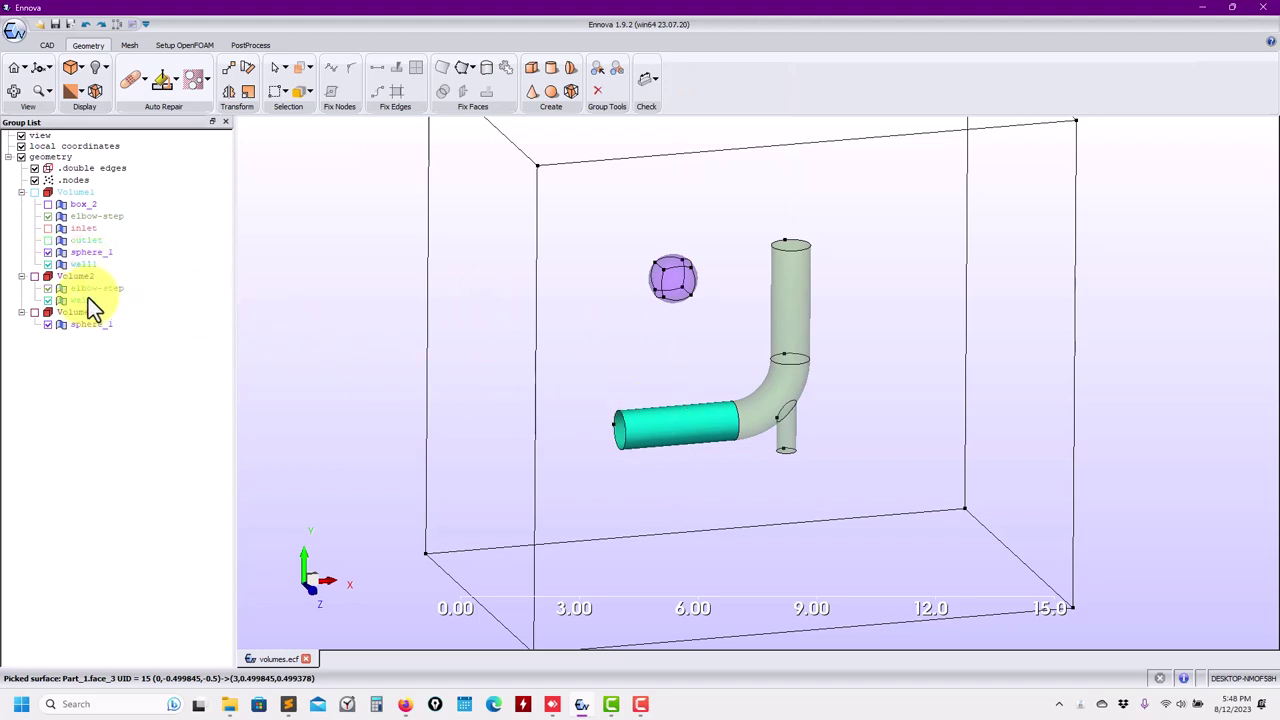
Move the curved bend face of the elbow pipe into a new group named wall2
left_click(774, 397)
right_click(774, 397)
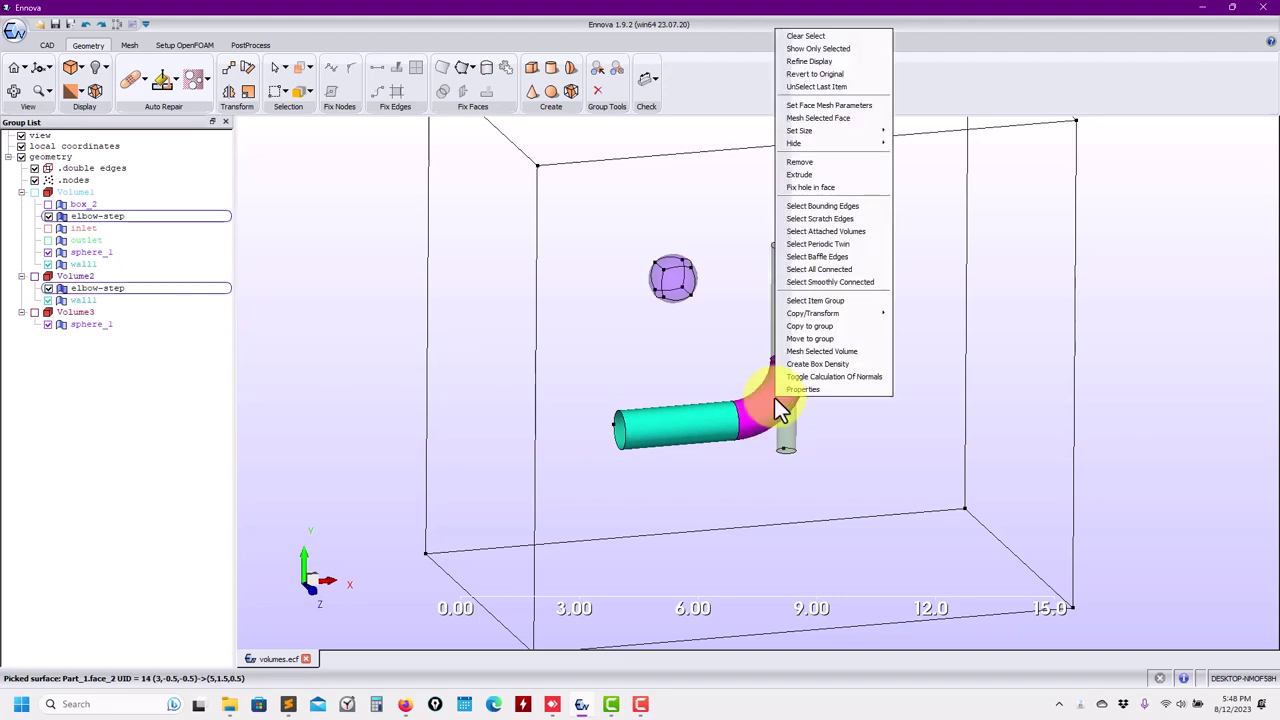
left_click(828, 338)
type("wall2")
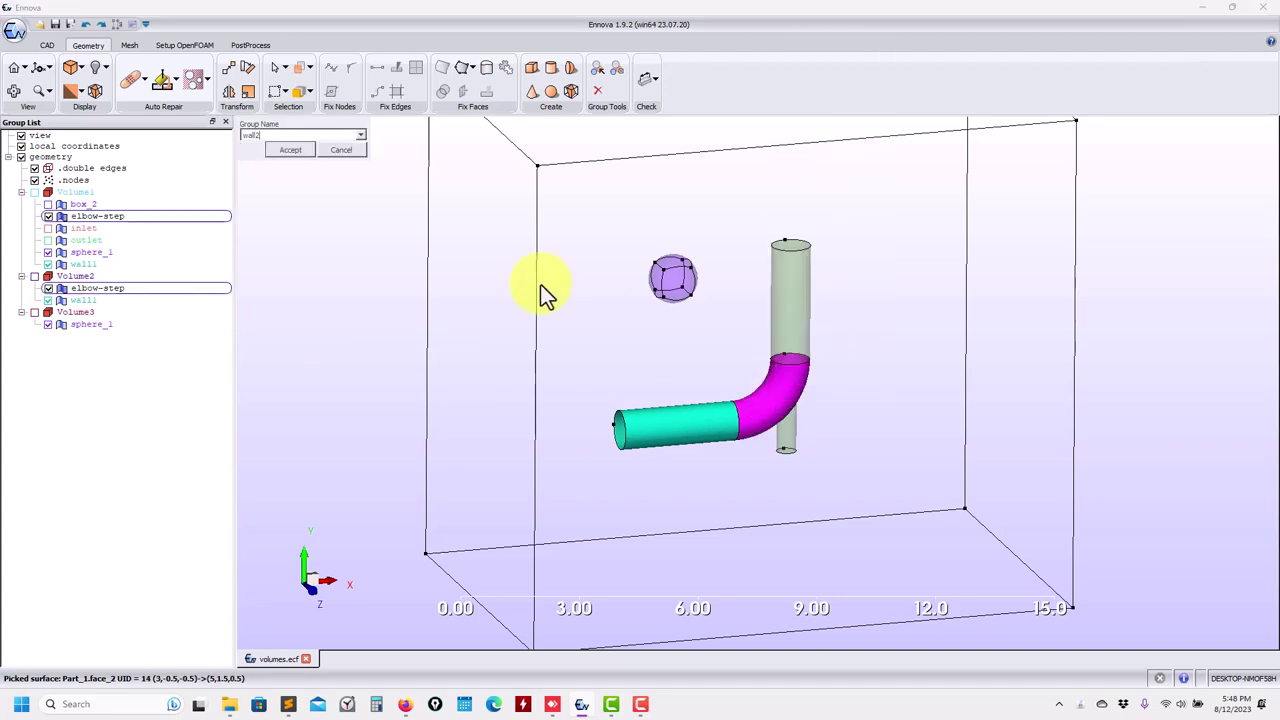
key("Return")
Move the circular end face of the horizontal pipe into a new group named in1
middle_click_drag(486, 420, 615, 475)
scroll(615, 475, "up", 4)
left_click_drag(645, 507, 534, 504)
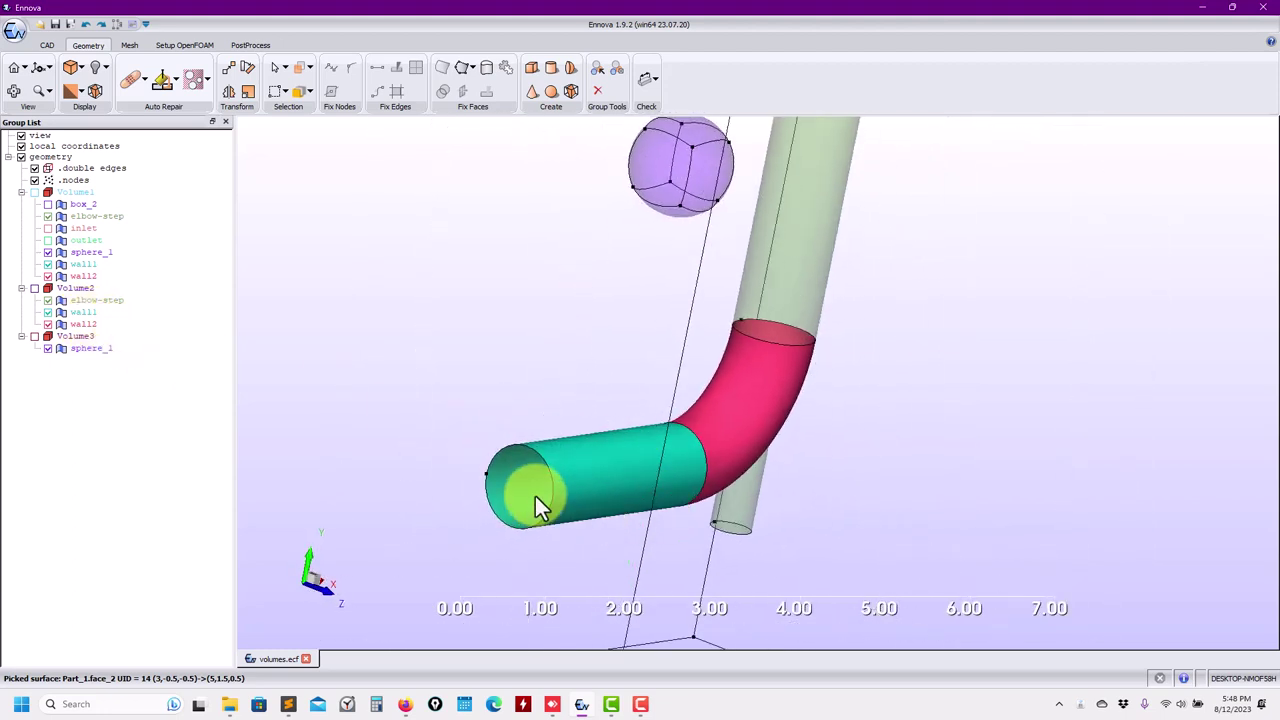
left_click(535, 496)
right_click(535, 496)
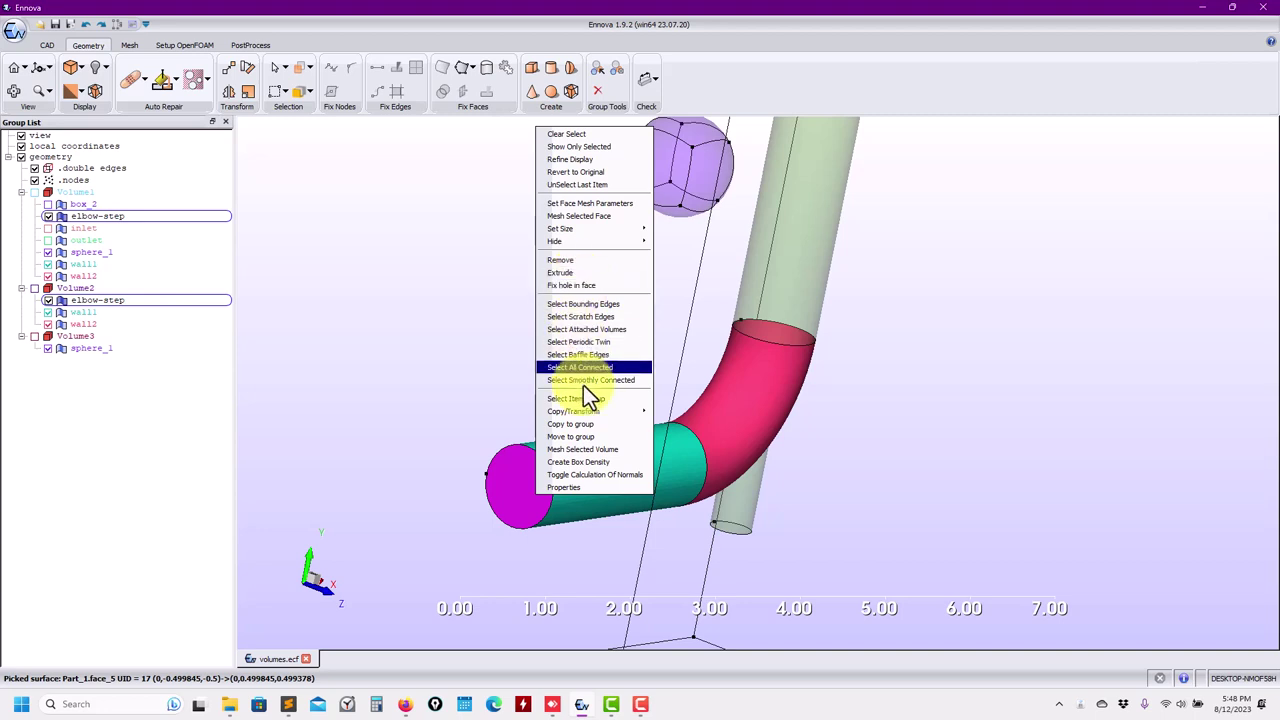
left_click(587, 437)
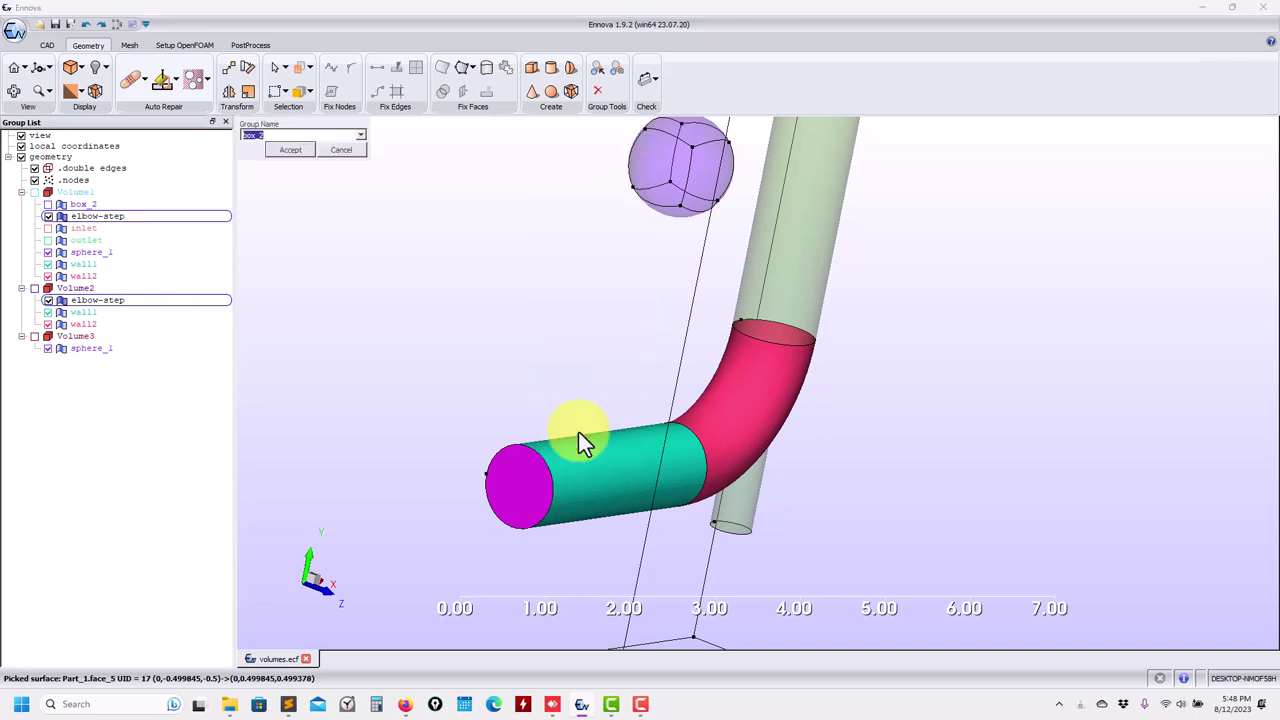
type("in1")
key("Return")
Move the circular end face of the small branch pipe below the bend into a new group named out2
middle_click_drag(701, 474, 681, 420)
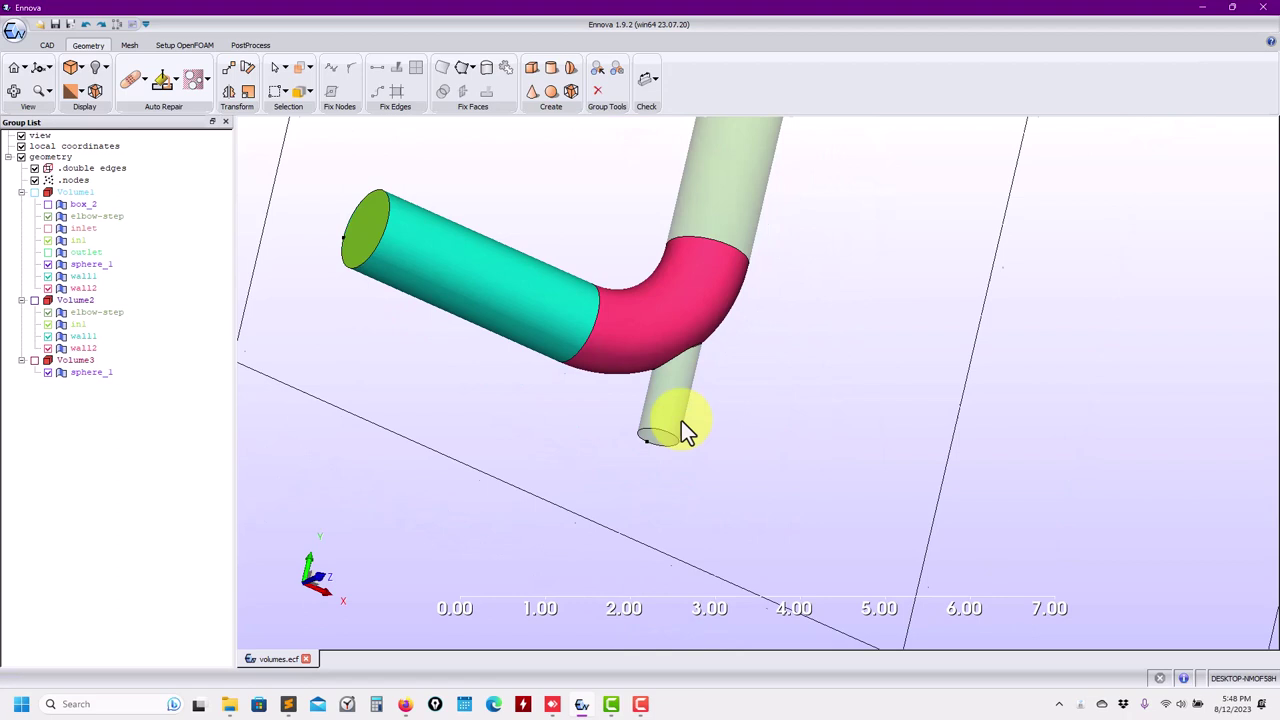
scroll(608, 478, "up", 3)
left_click(609, 460)
right_click(609, 460)
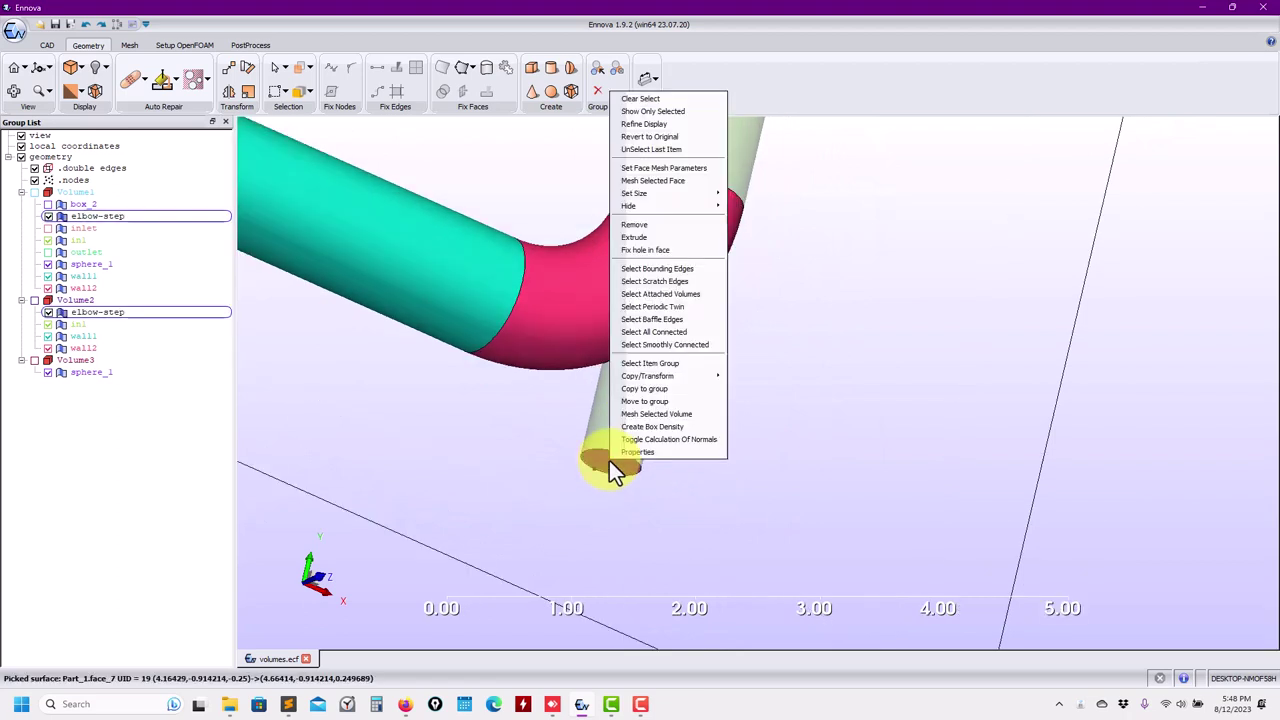
left_click(659, 401)
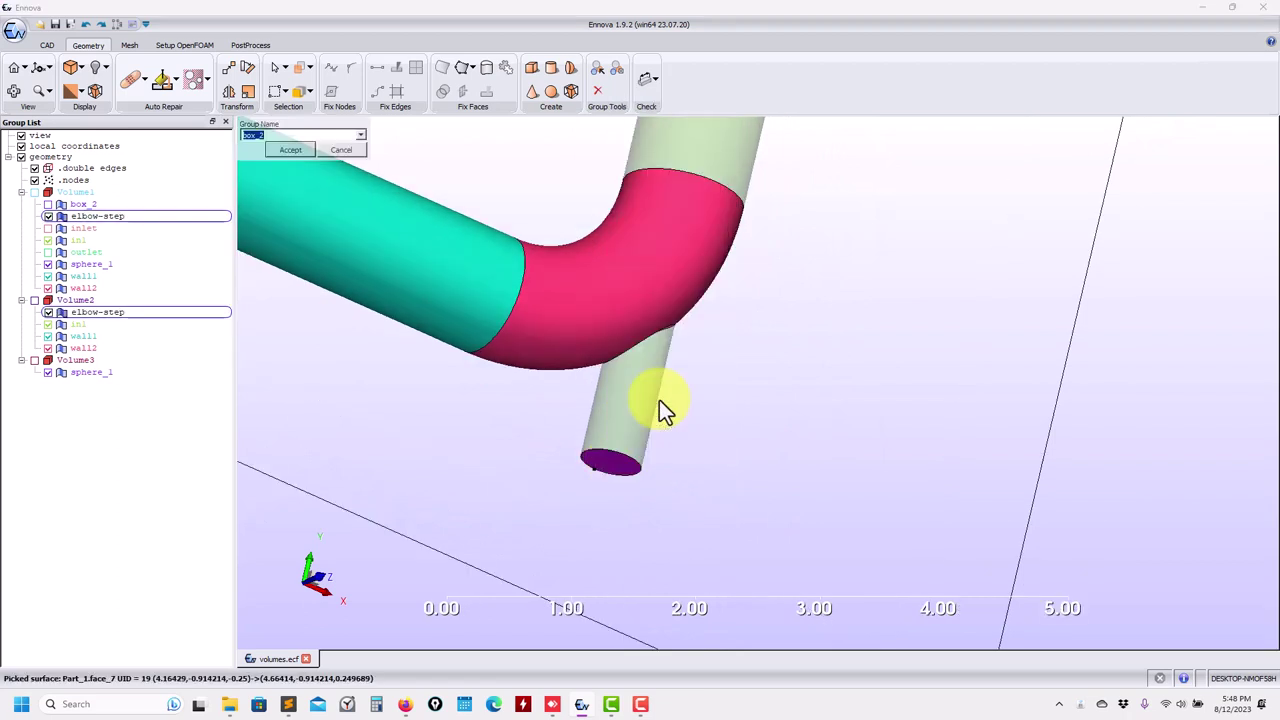
type("out2")
key("Return")
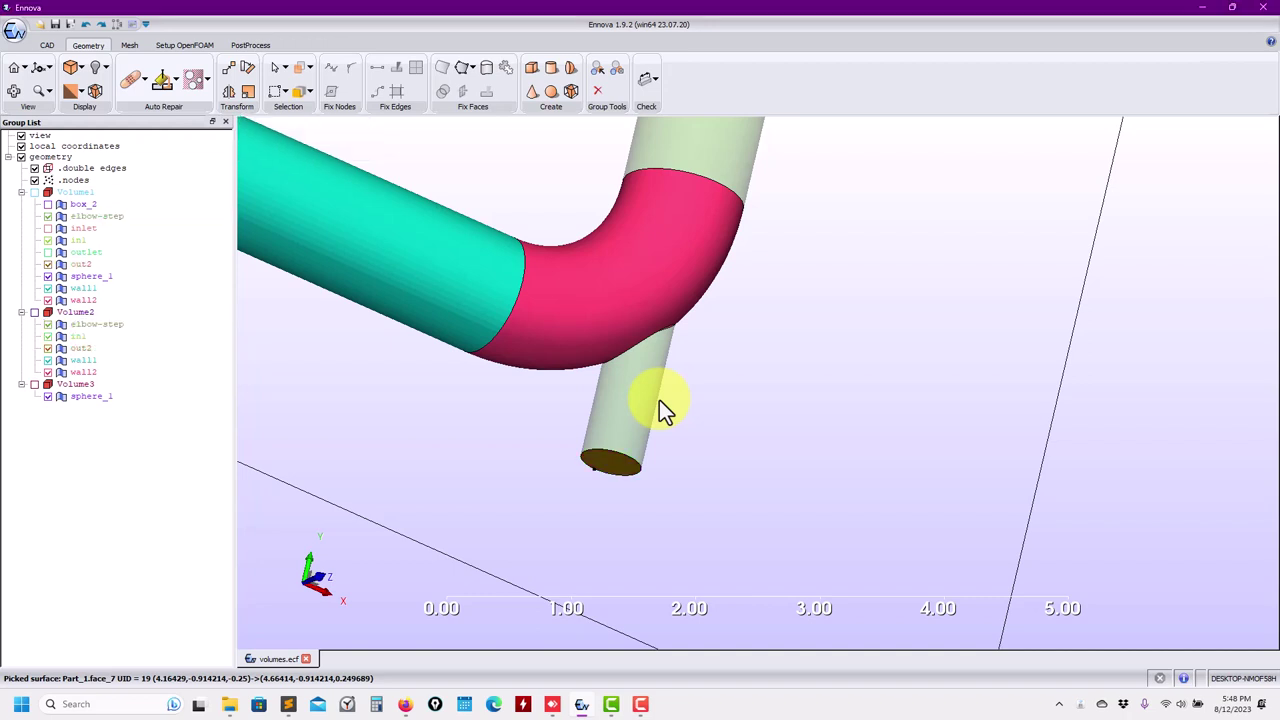
Set the global maximum mesh size to 1.0 and the global minimum mesh size to 0.01
scroll(659, 400, "down", 5)
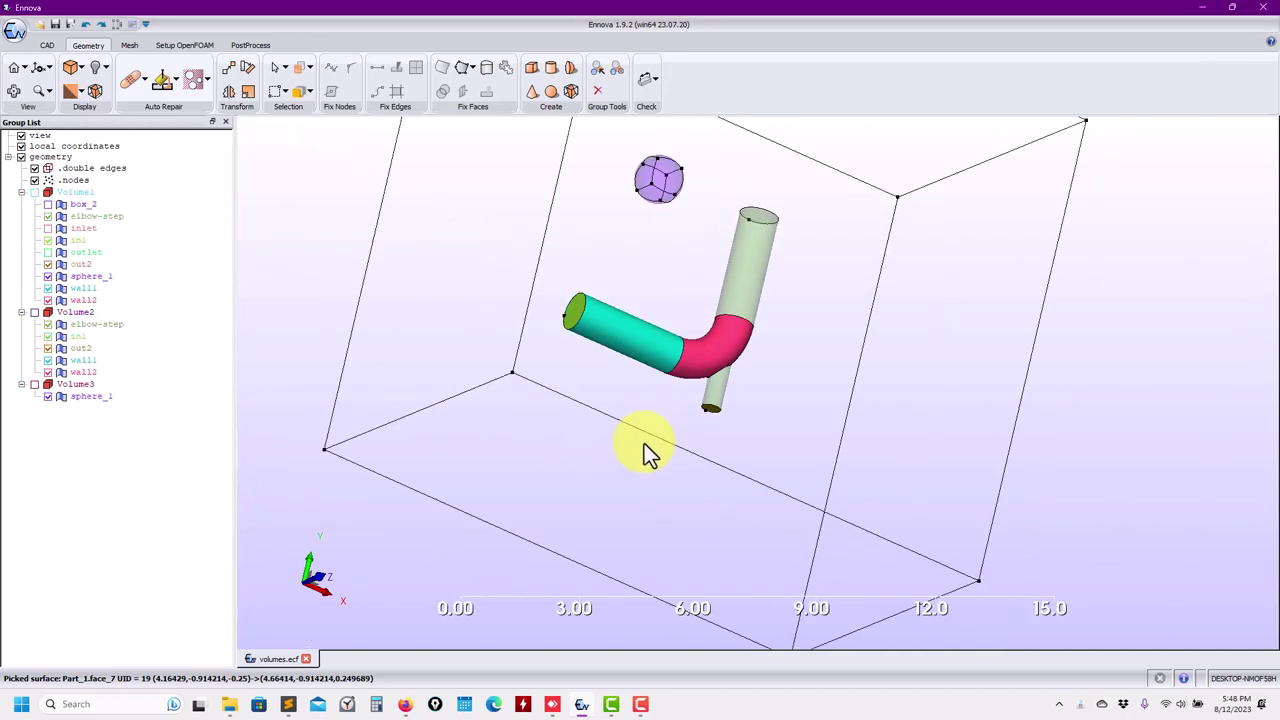
left_click_drag(648, 455, 725, 318)
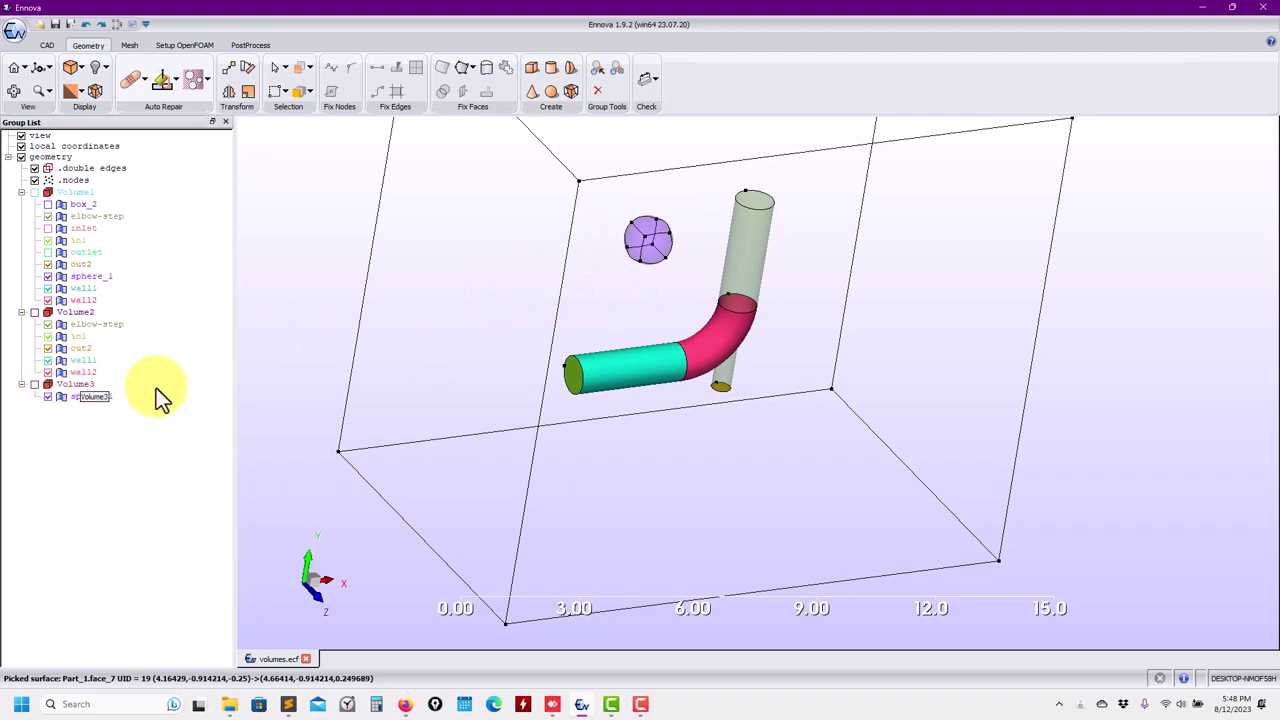
middle_click_drag(424, 412, 436, 405)
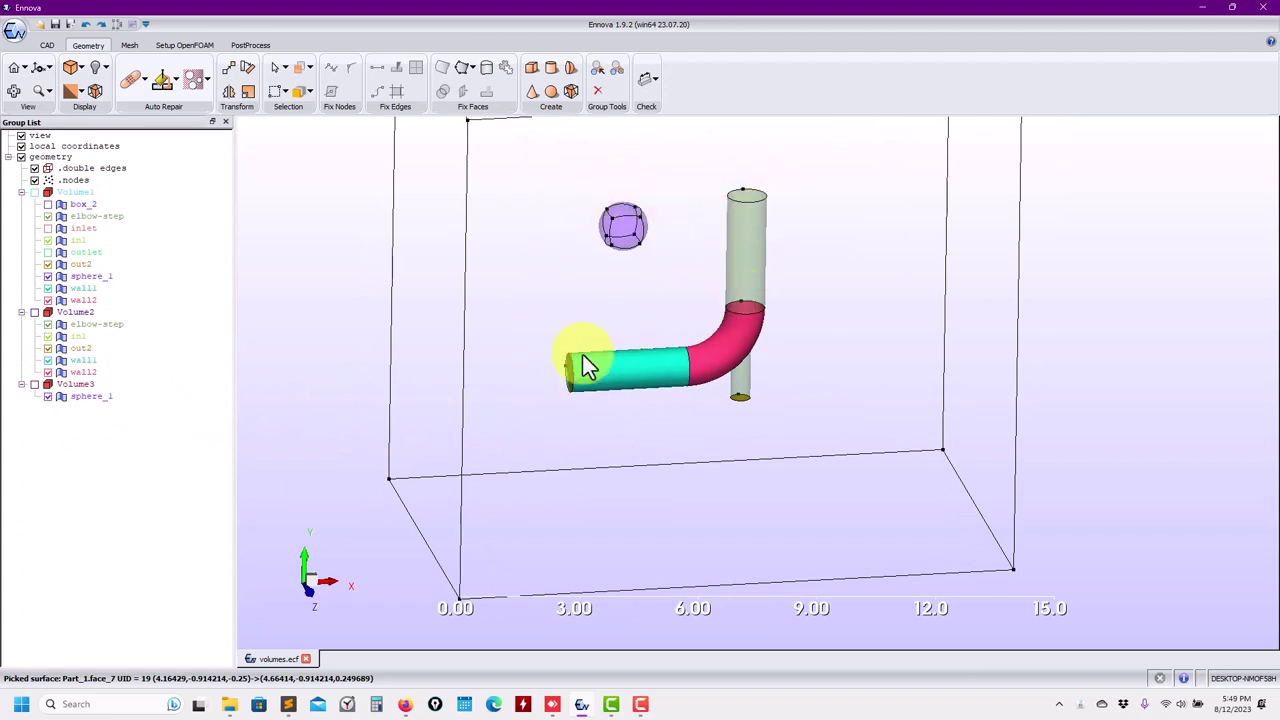
left_click(133, 47)
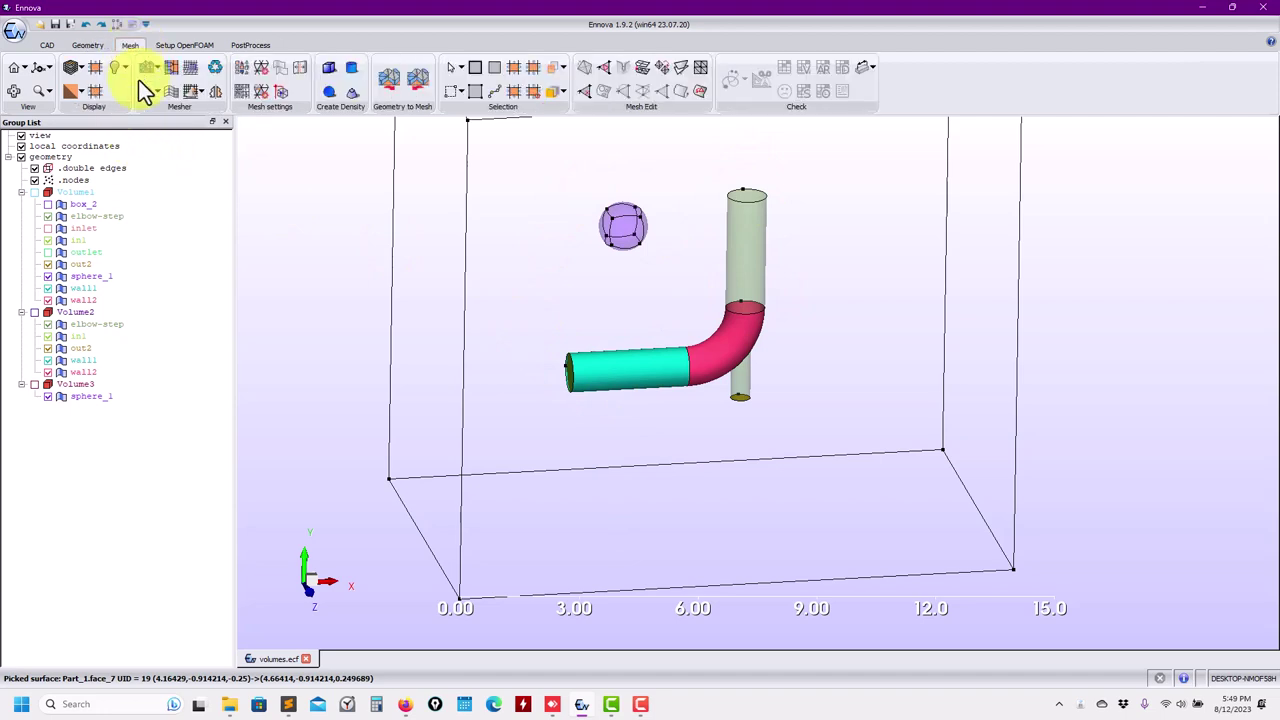
left_click(230, 94)
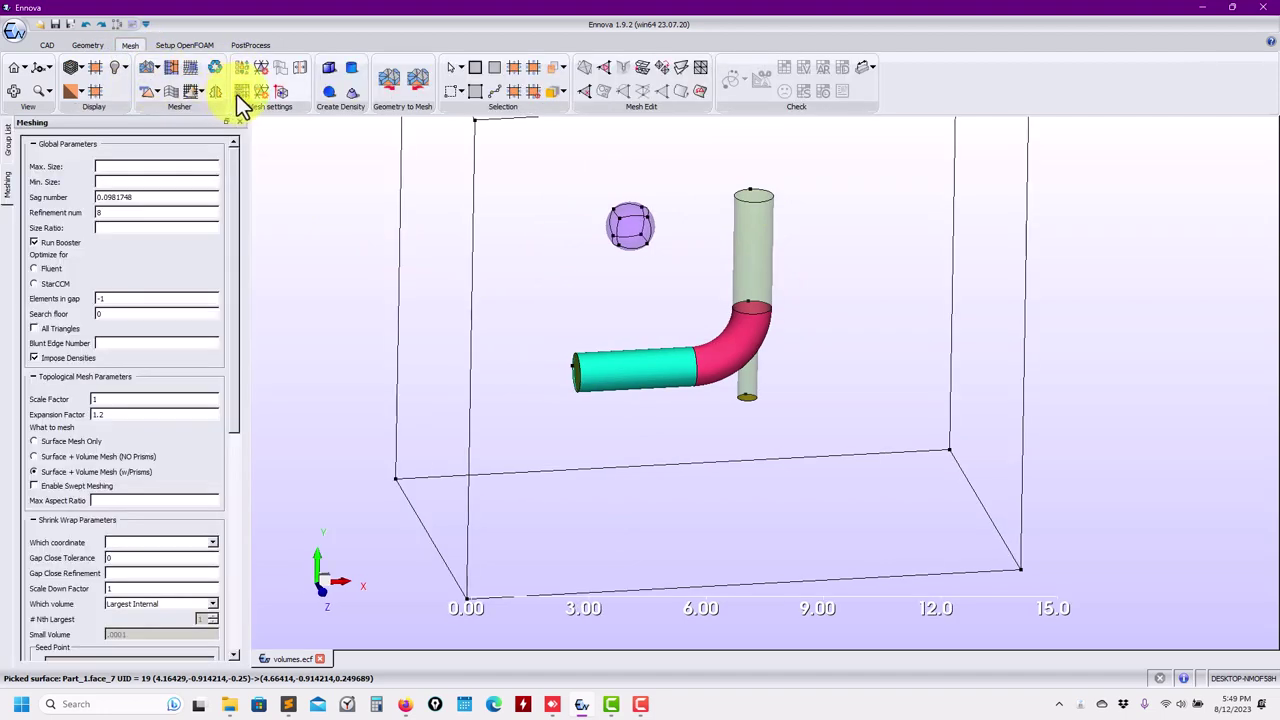
left_click(157, 167)
type("1.0")
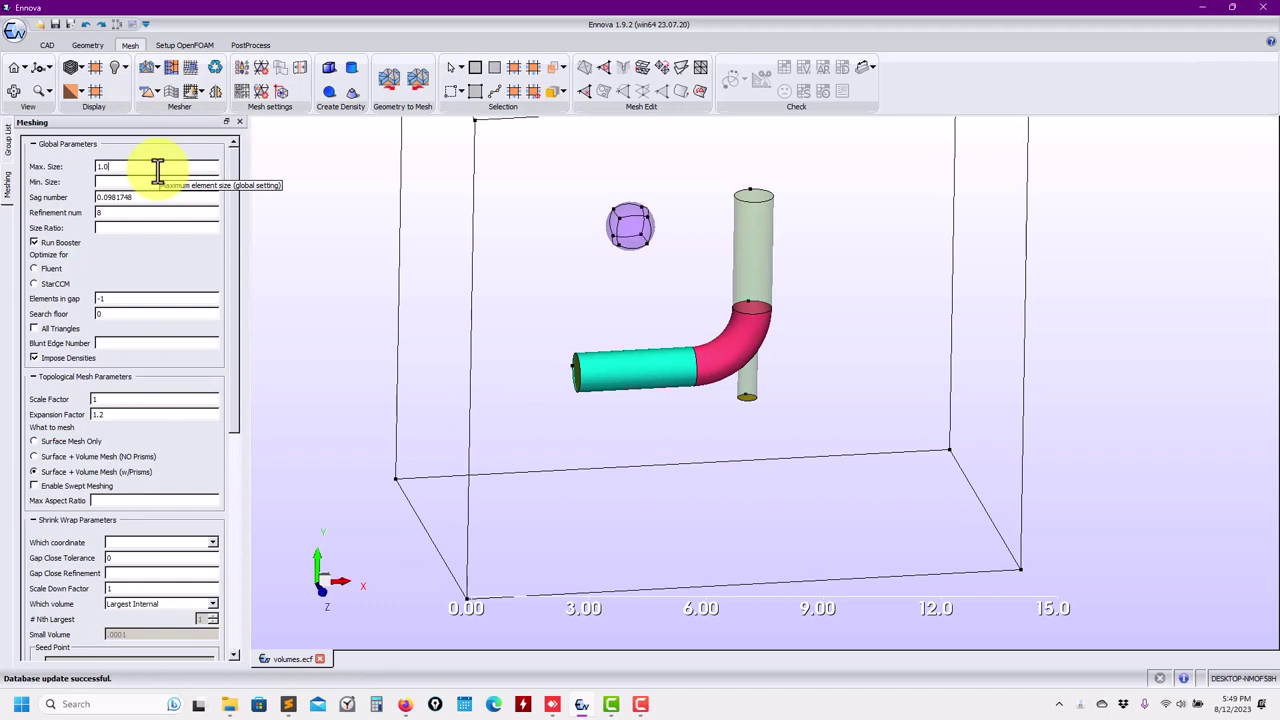
left_click(143, 182)
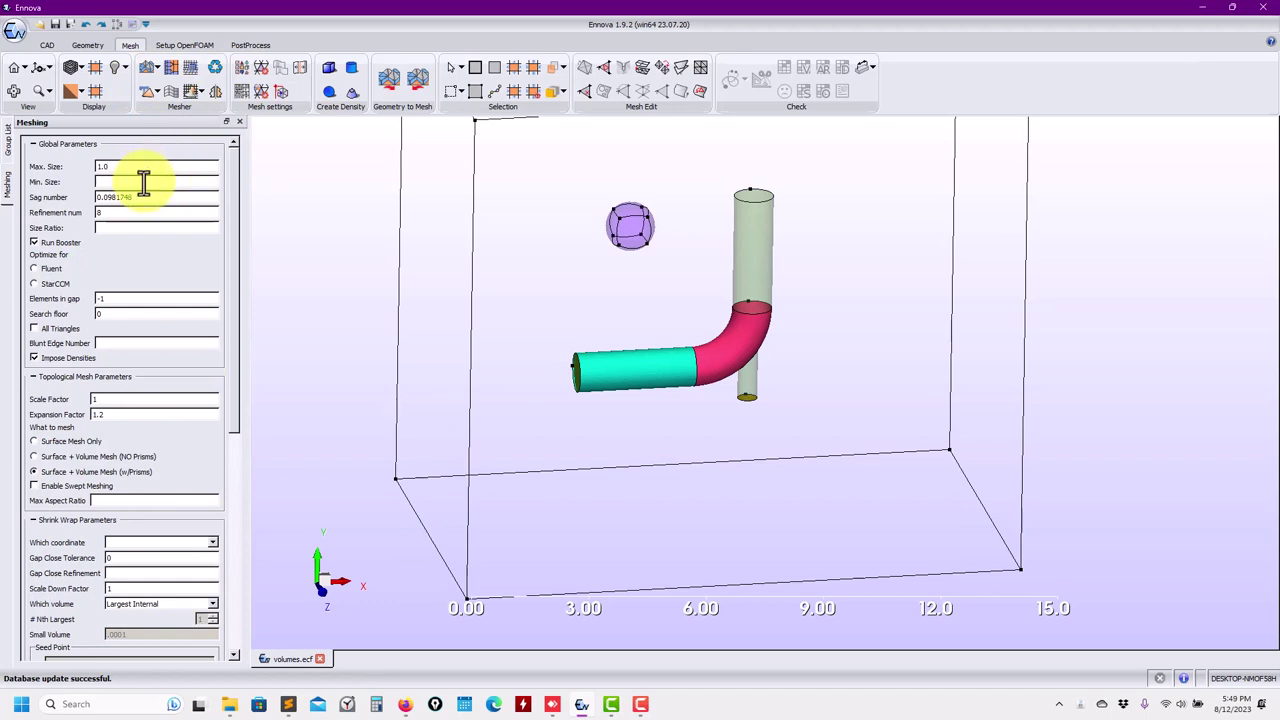
type("0.01")
Open the local mesh parameters table and set the maximum size of wall1 to 0.1 and of wall2 to 0.05
left_click(238, 97)
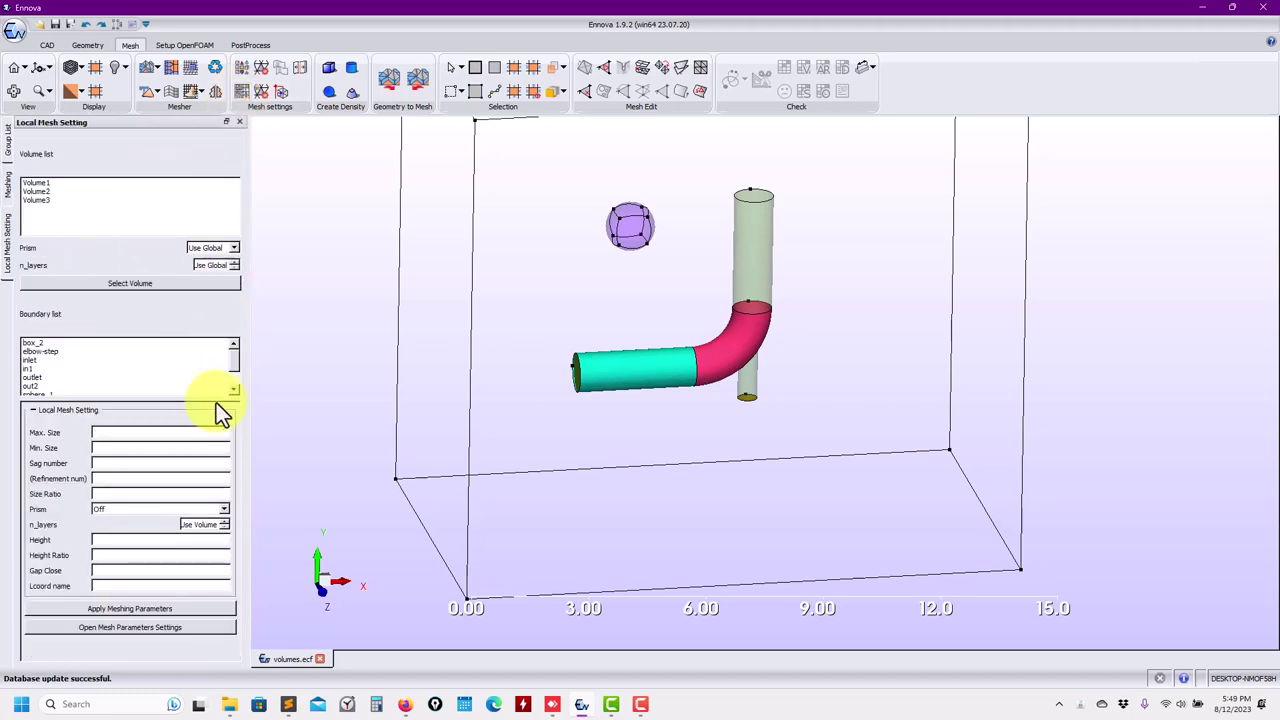
left_click(117, 627)
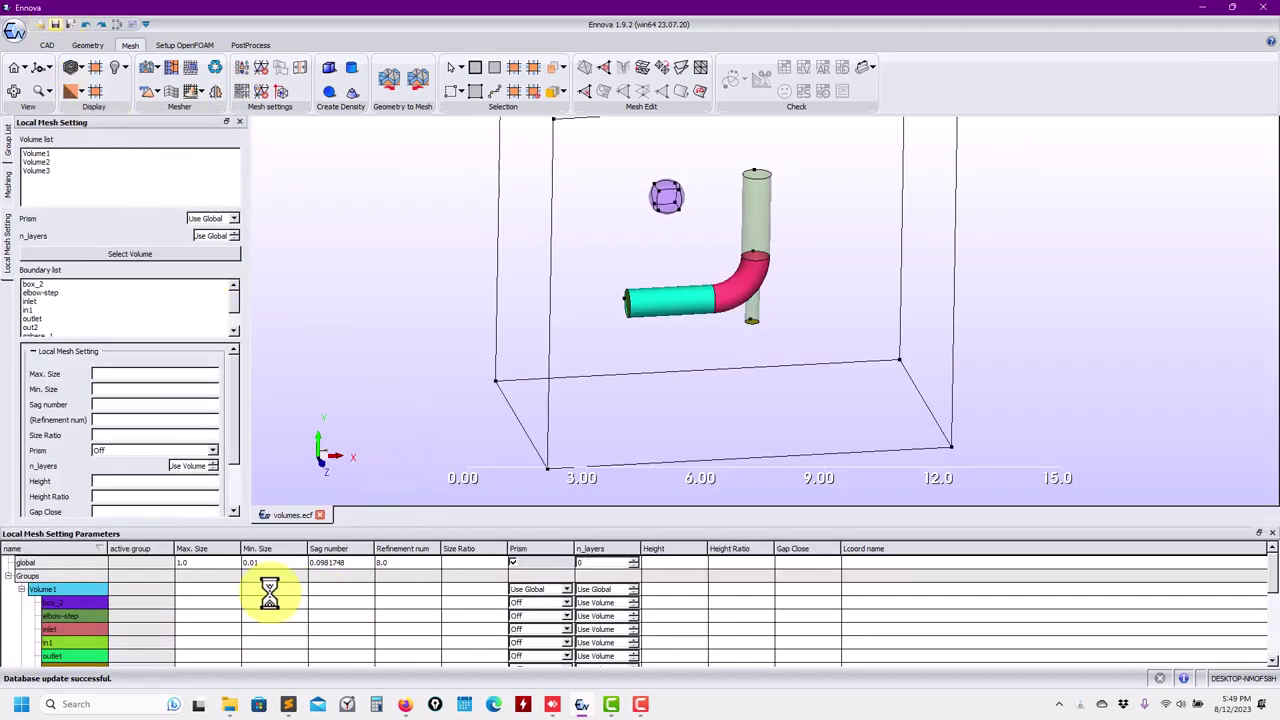
scroll(222, 609, "down", 4)
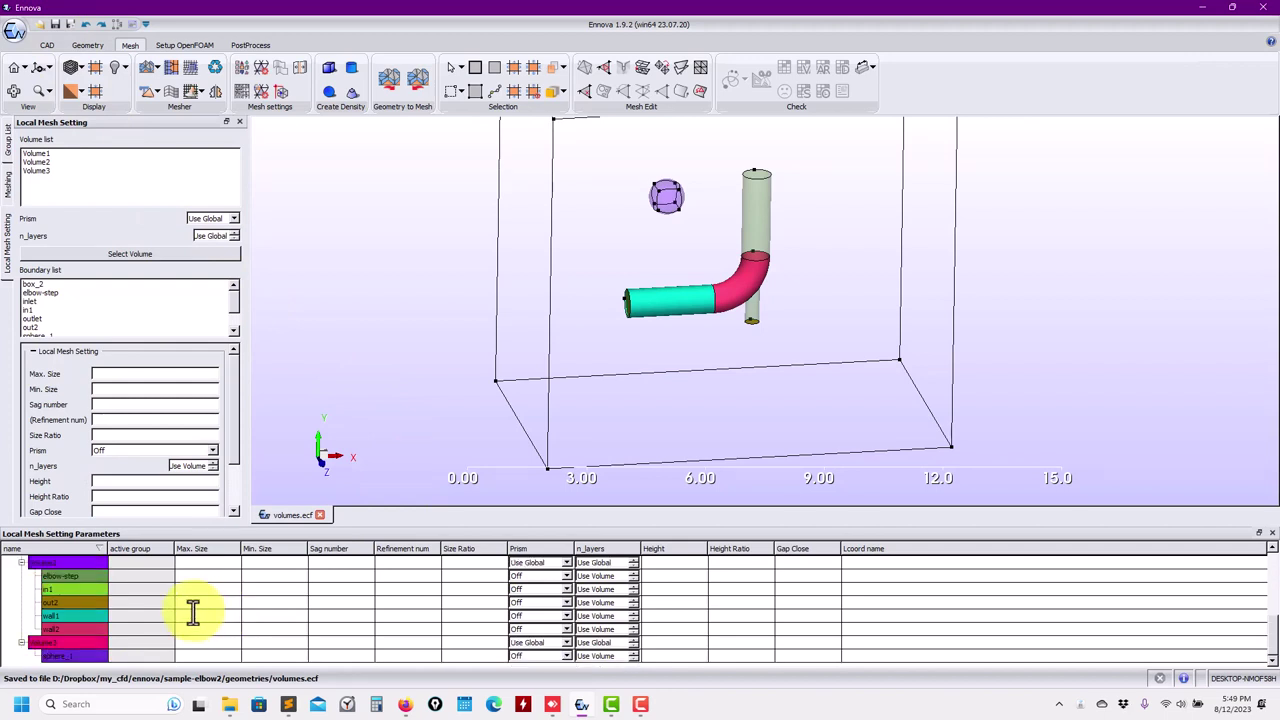
type("0.1")
key("Return")
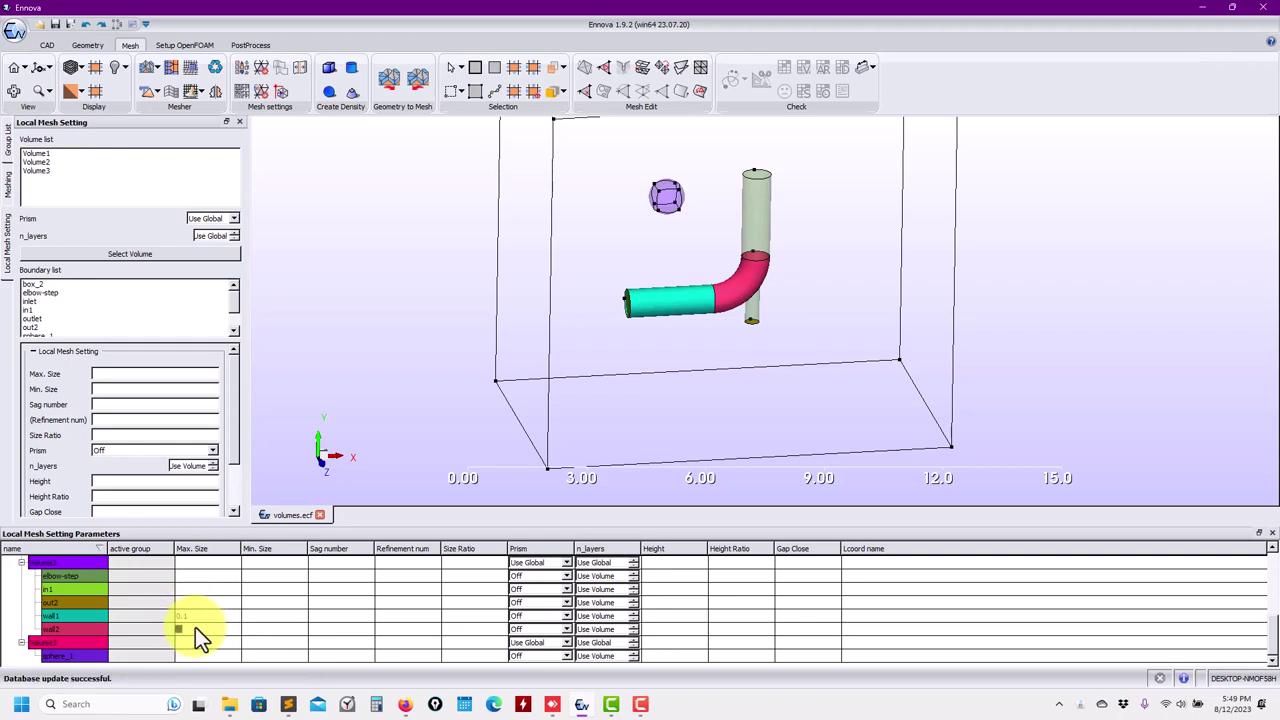
scroll(195, 627, "up", 1)
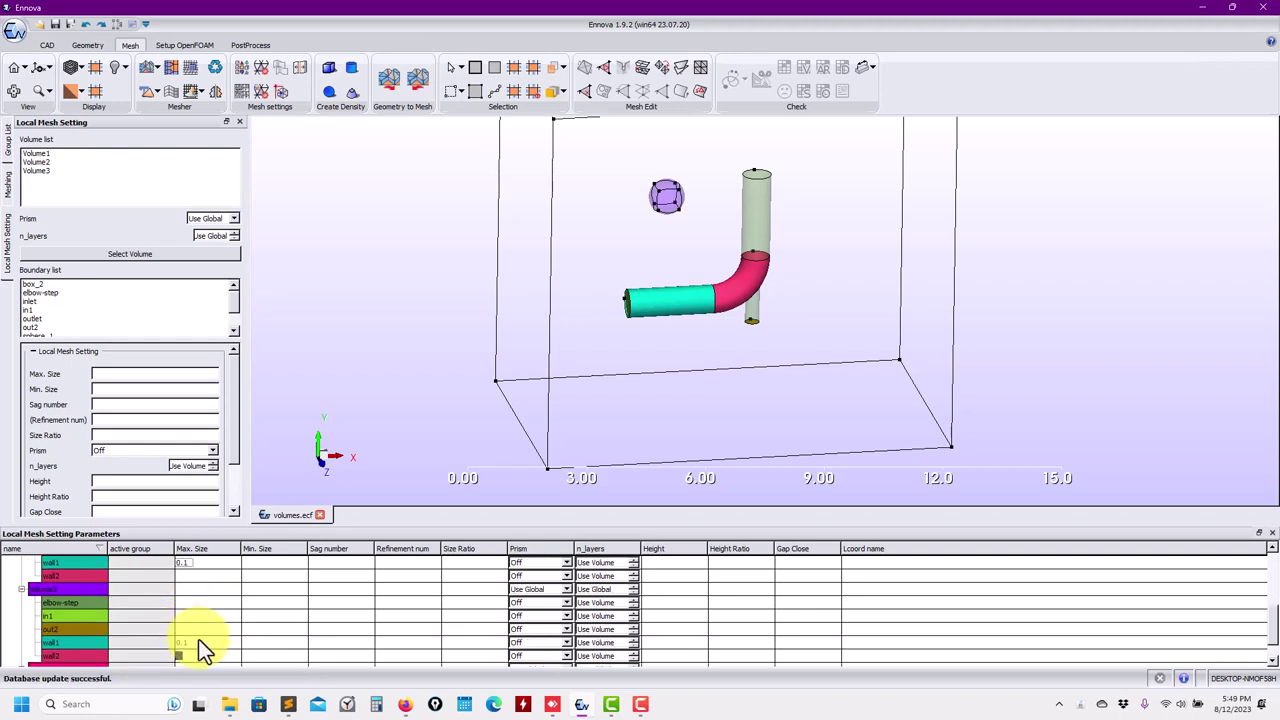
type("0.05")
key("Return")
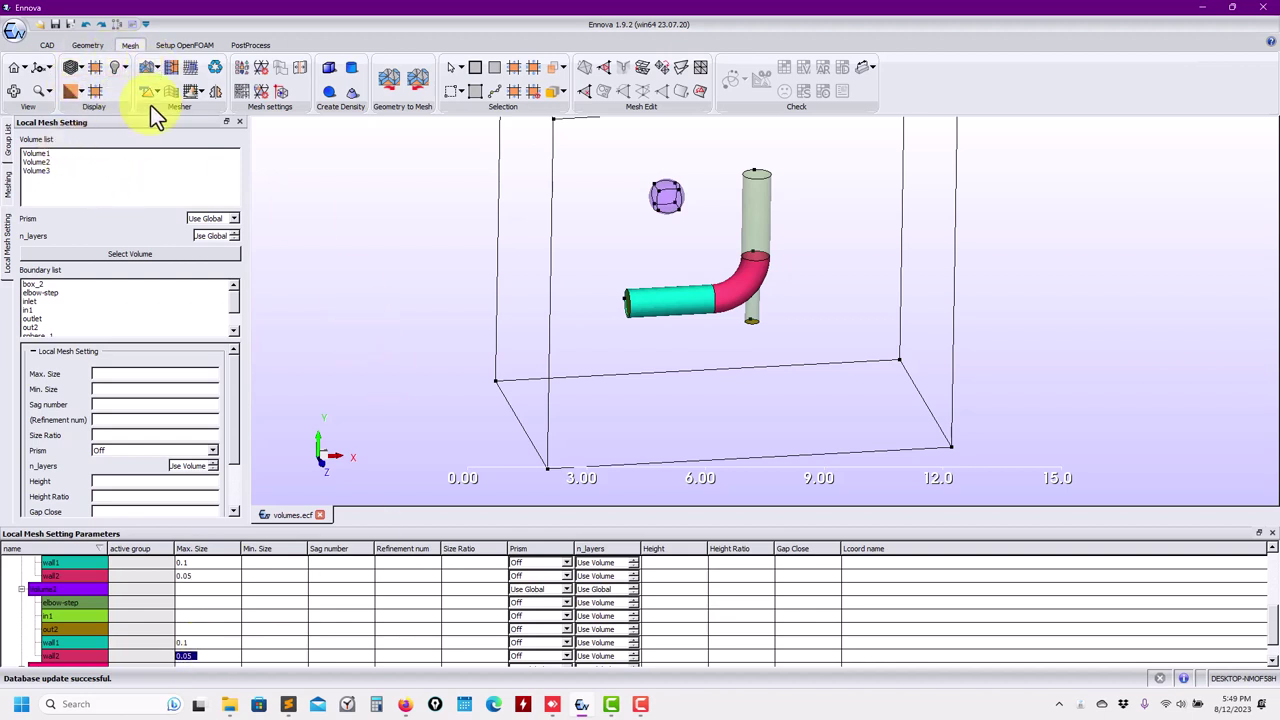
Try to choose Surface + Volume Mesh (NO Prisms) as the type of mesh to generate
left_click(152, 69)
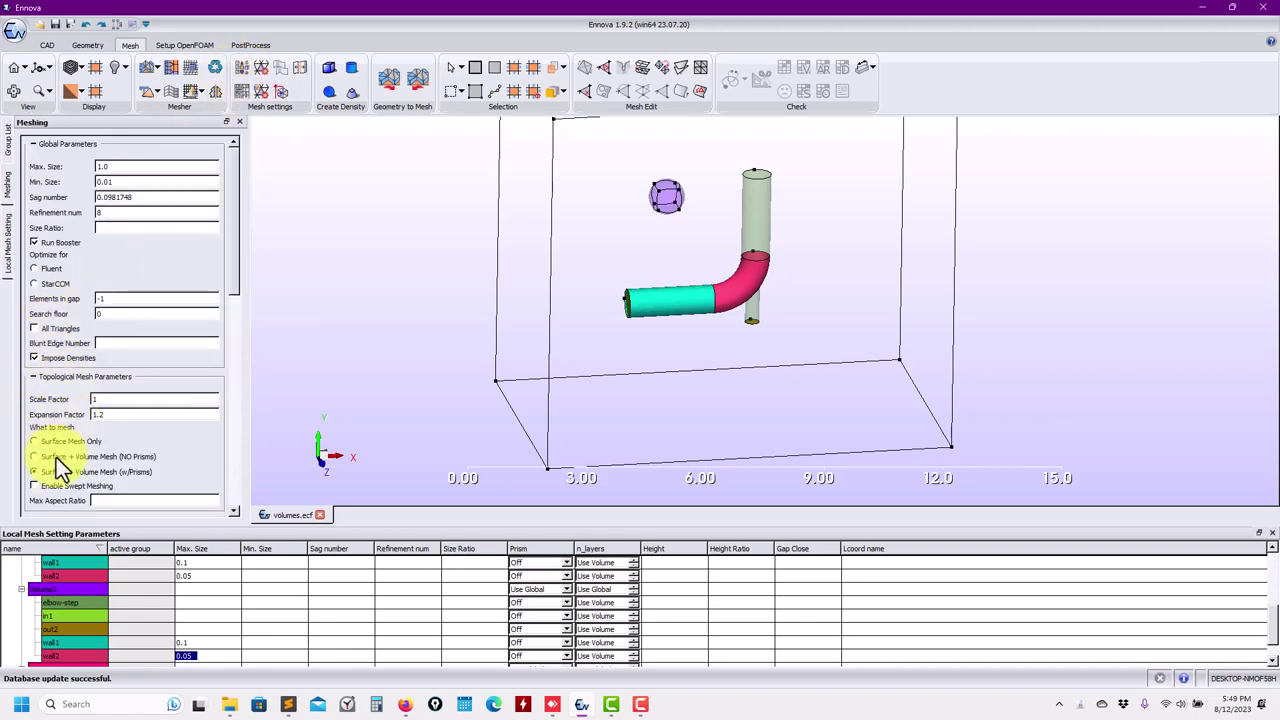
left_click(86, 456)
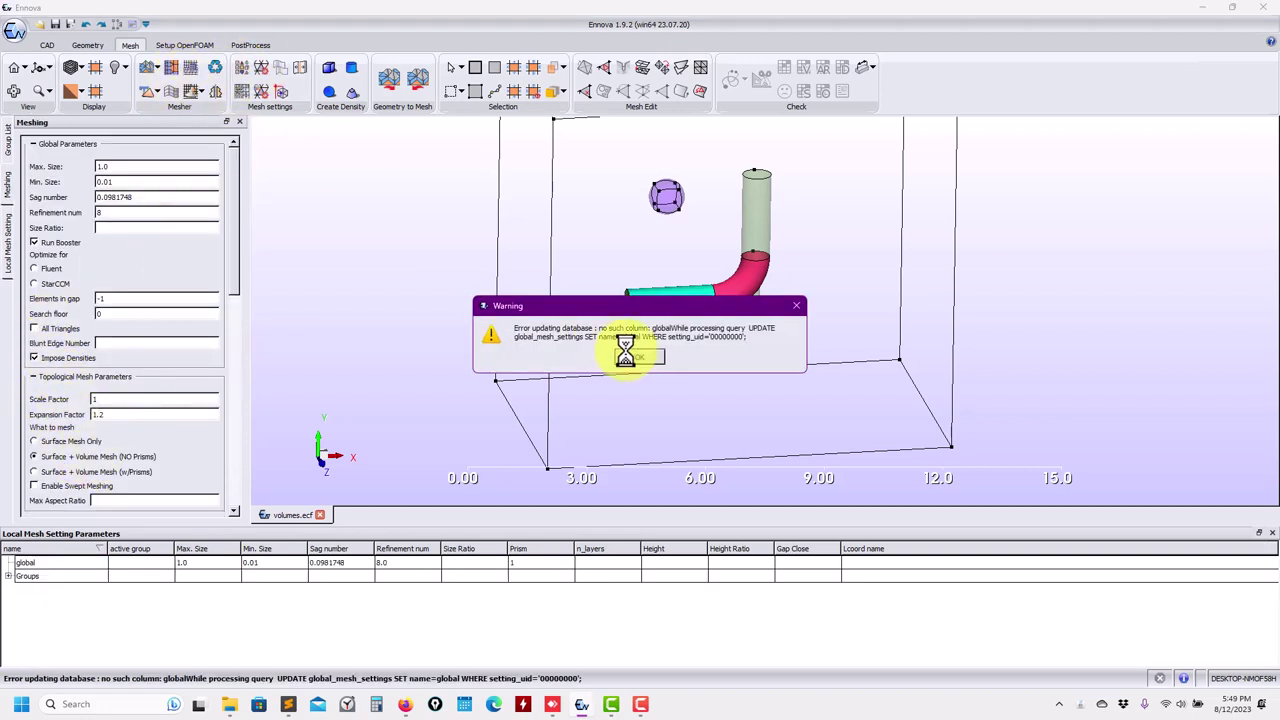
left_click(640, 358)
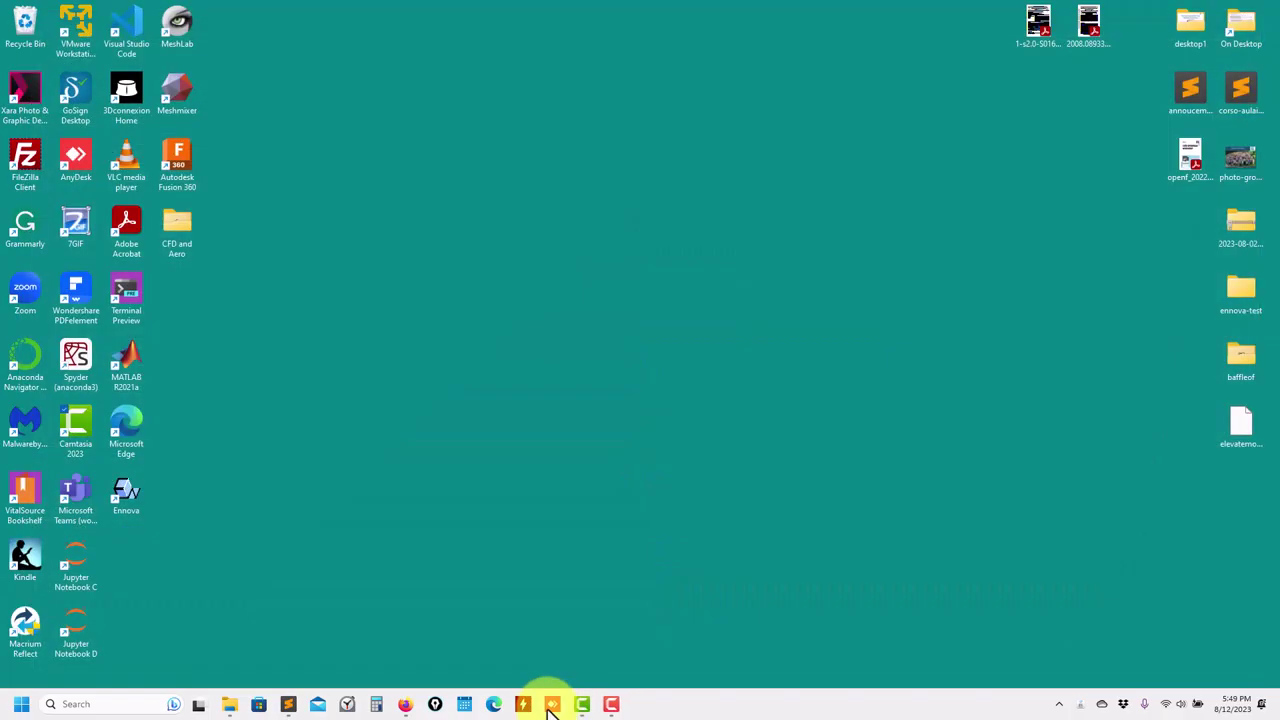
Restart Ennova and reopen the saved volumes.ecf geometry
double_click(134, 495)
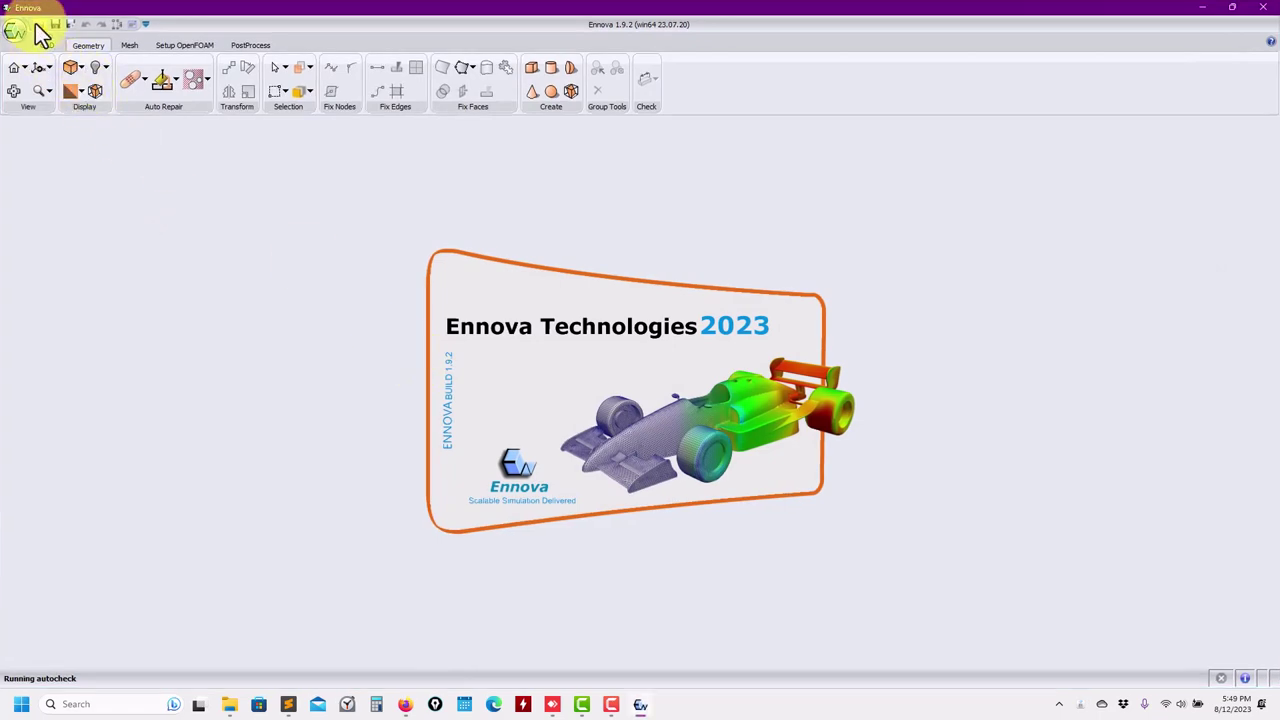
key("ctrl+o")
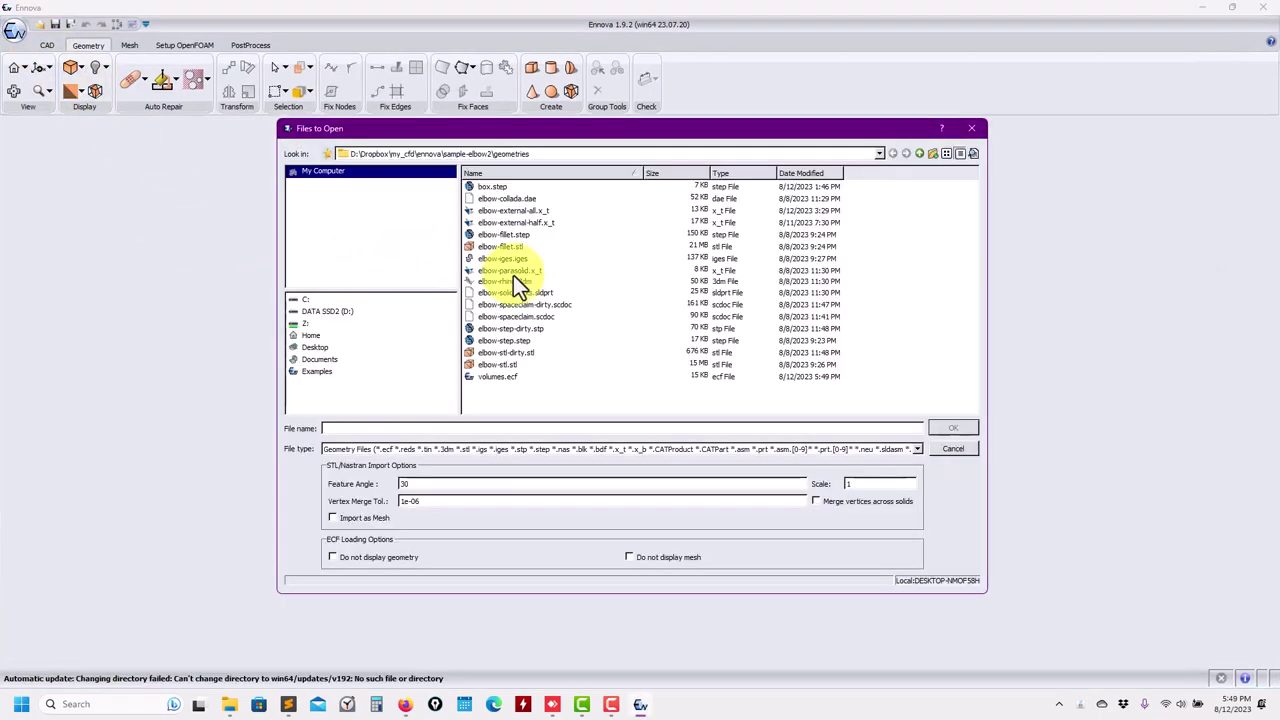
double_click(513, 380)
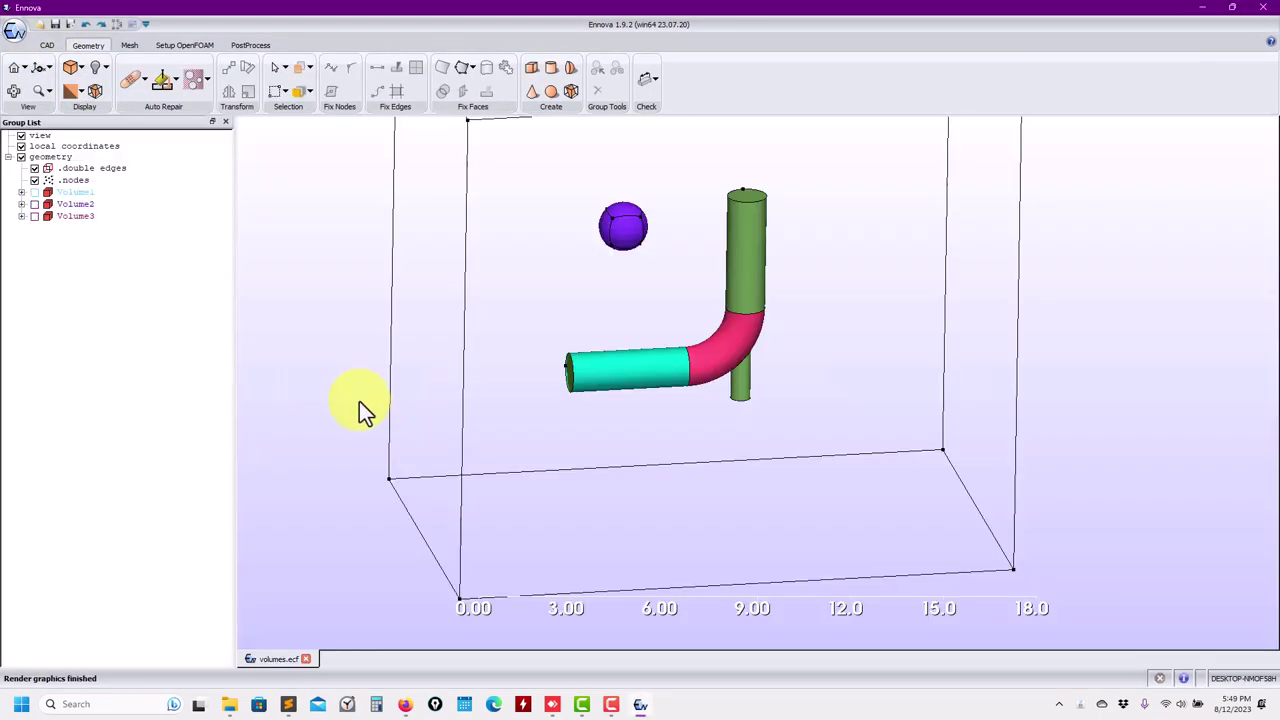
Try again to give wall1 a local maximum size of 0.1 and wall2 one of 0.05 in the mesh parameters table
left_click(129, 45)
left_click(239, 90)
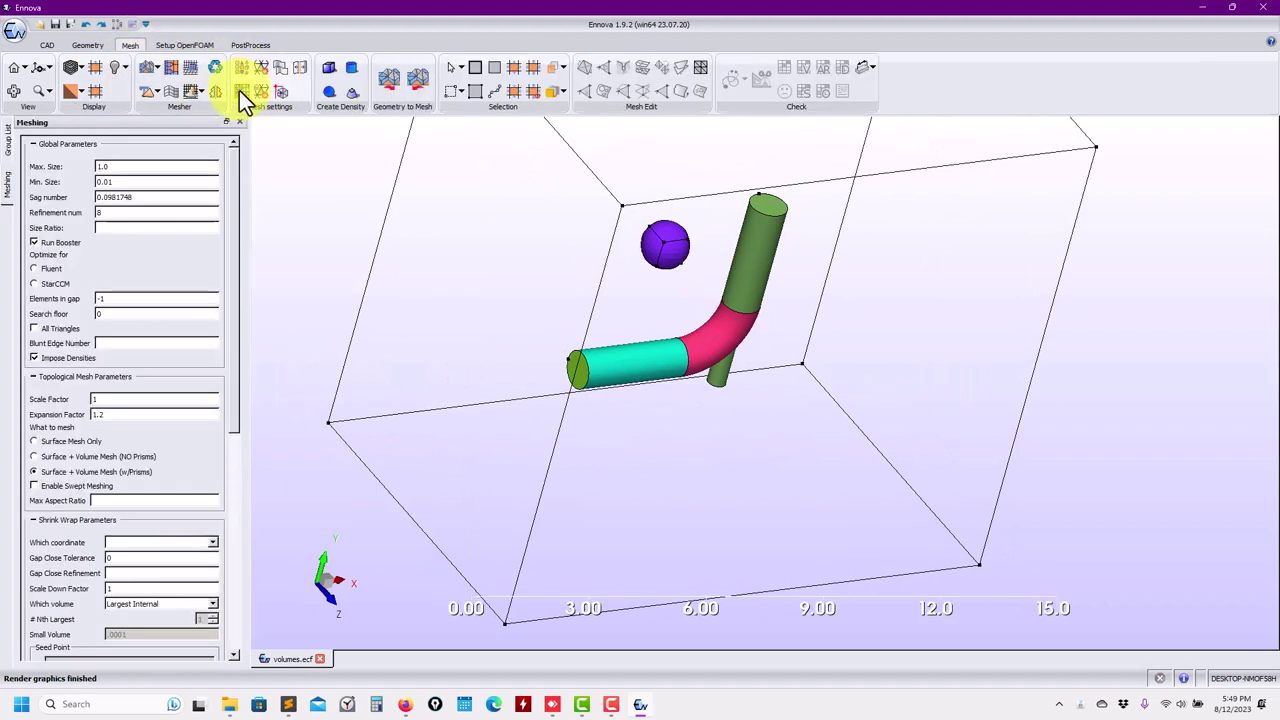
left_click(10, 186)
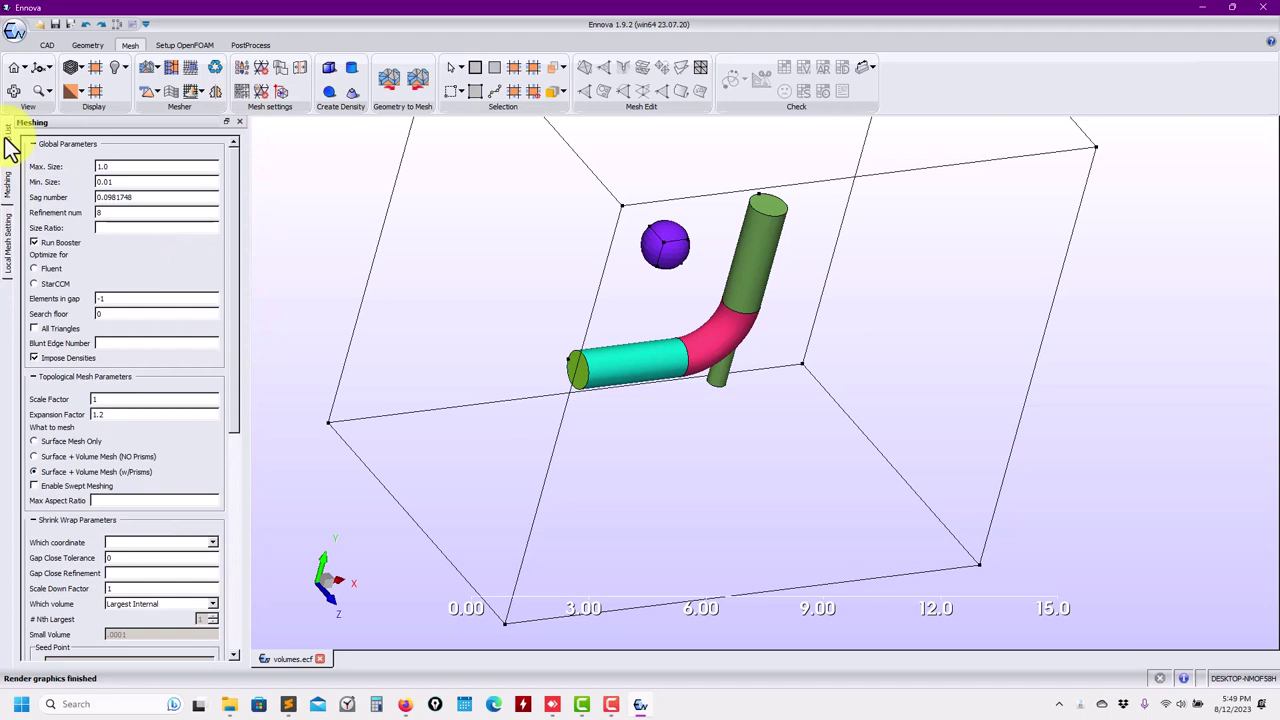
left_click(237, 90)
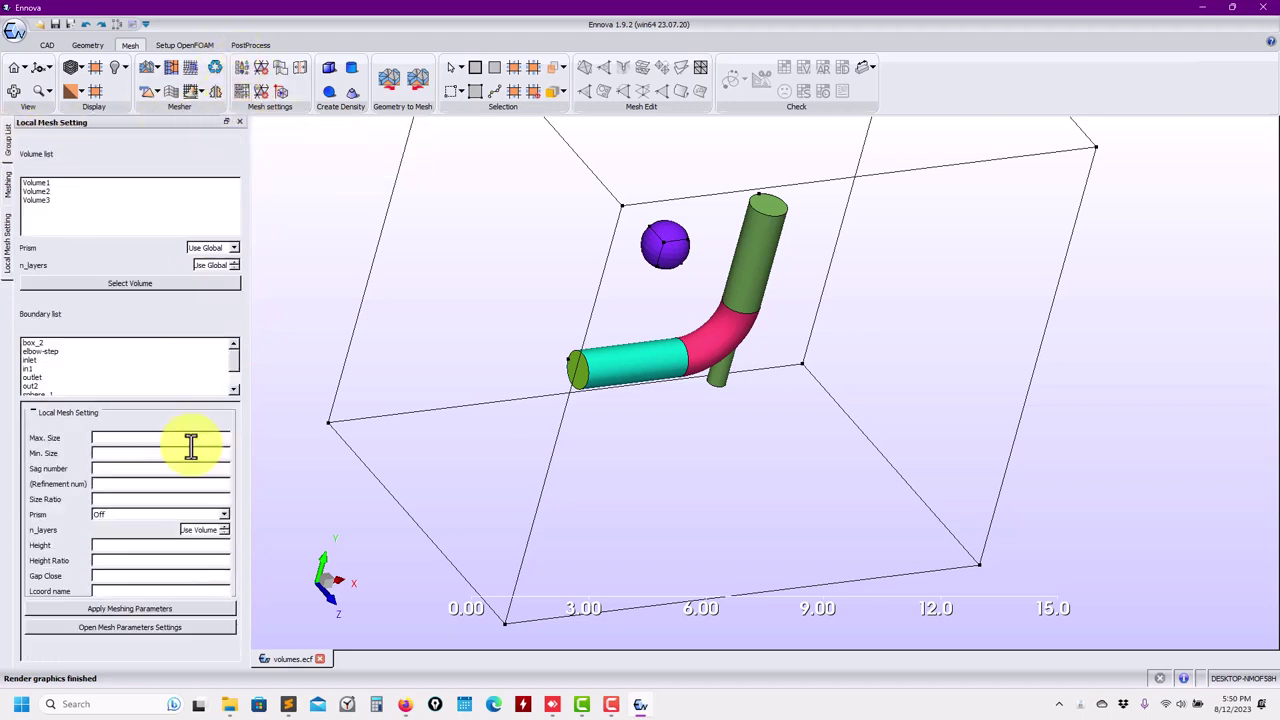
left_click(147, 627)
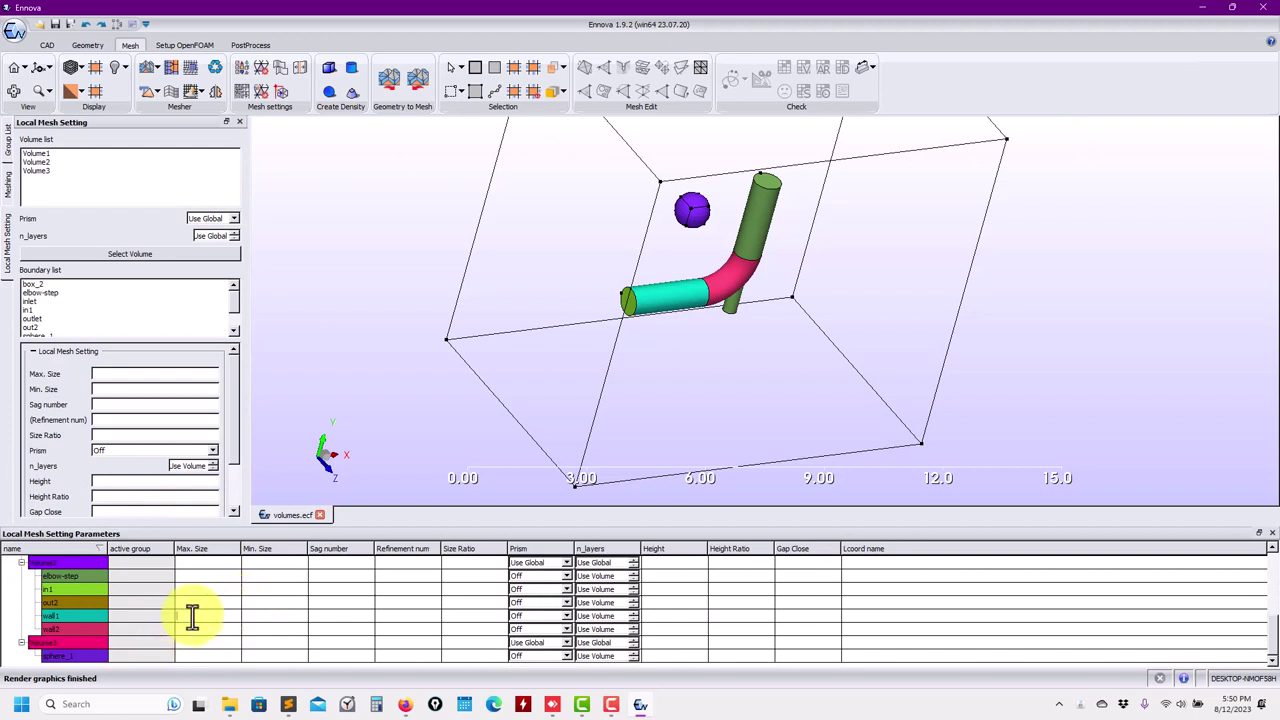
type("0.1")
key("Return")
left_click(193, 630)
type("0.05")
key("Return")
left_click(62, 77)
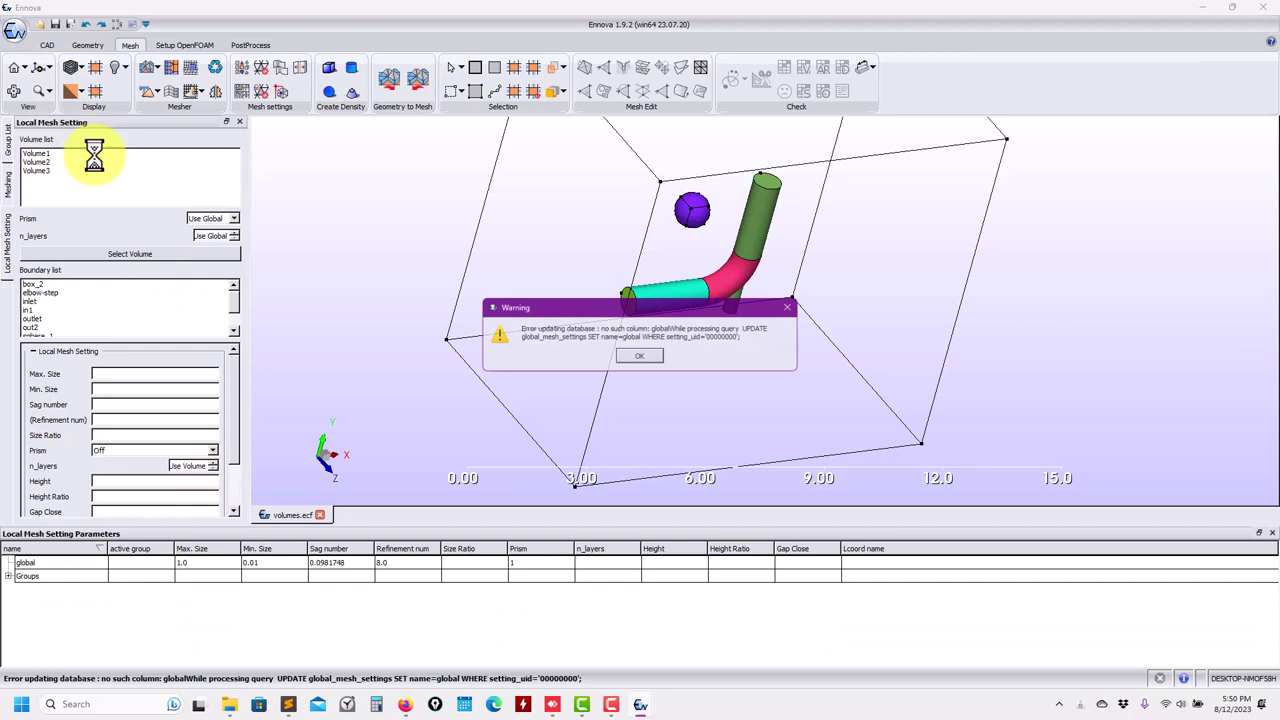
left_click(655, 360)
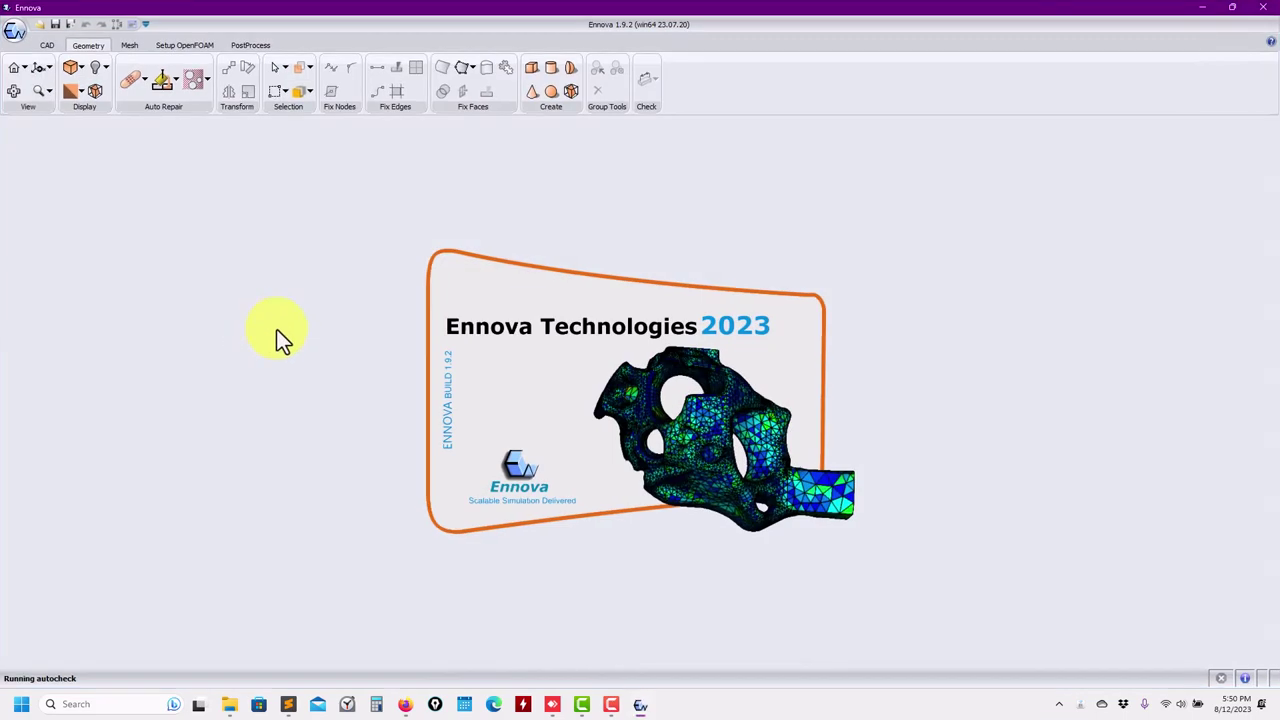
Open volumes.ecf in the restarted program and expand the Volume3 group
left_click(40, 24)
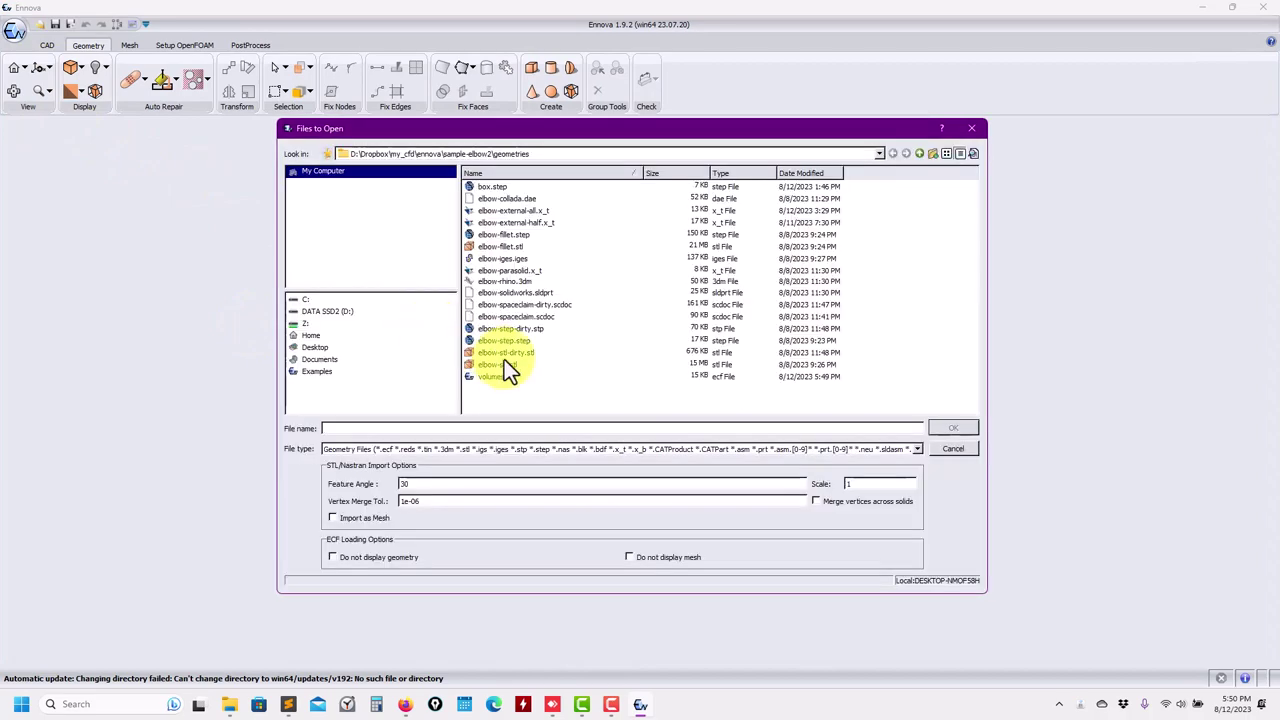
double_click(490, 374)
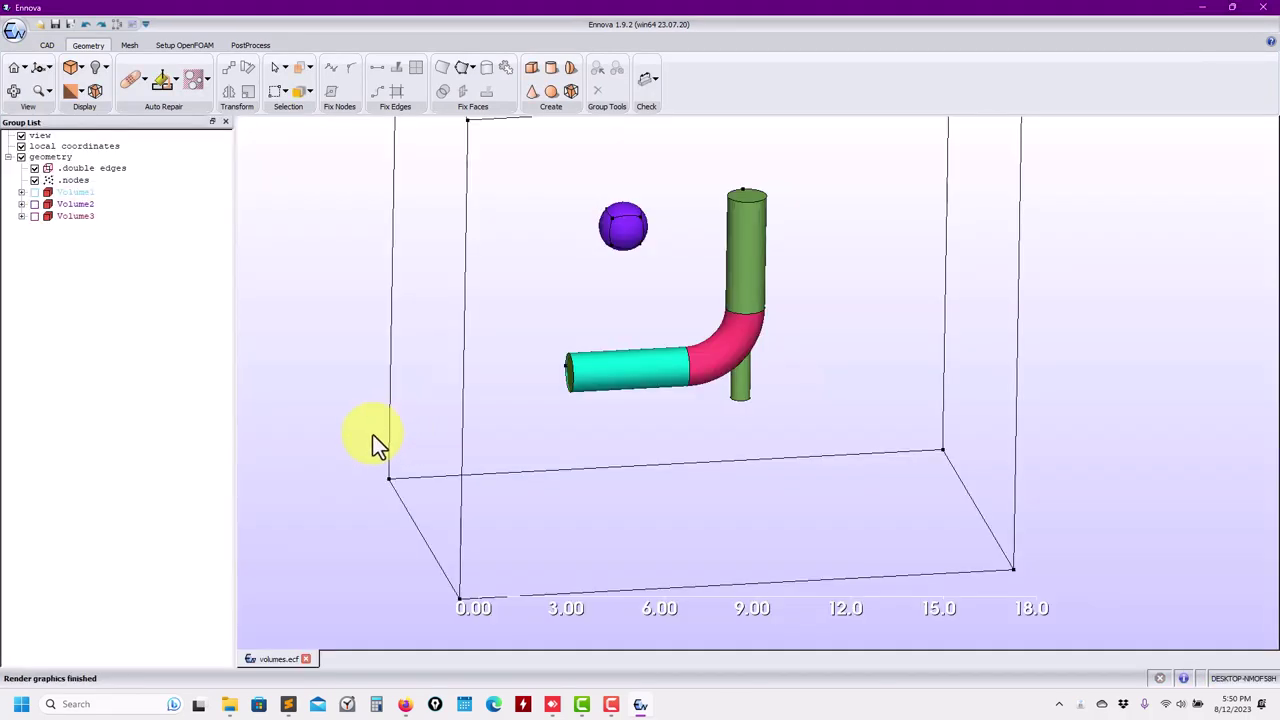
left_click(21, 216)
Generate a surface and volume mesh without prisms, with the local mesh parameters table displayed and no local sizes entered
left_click(129, 45)
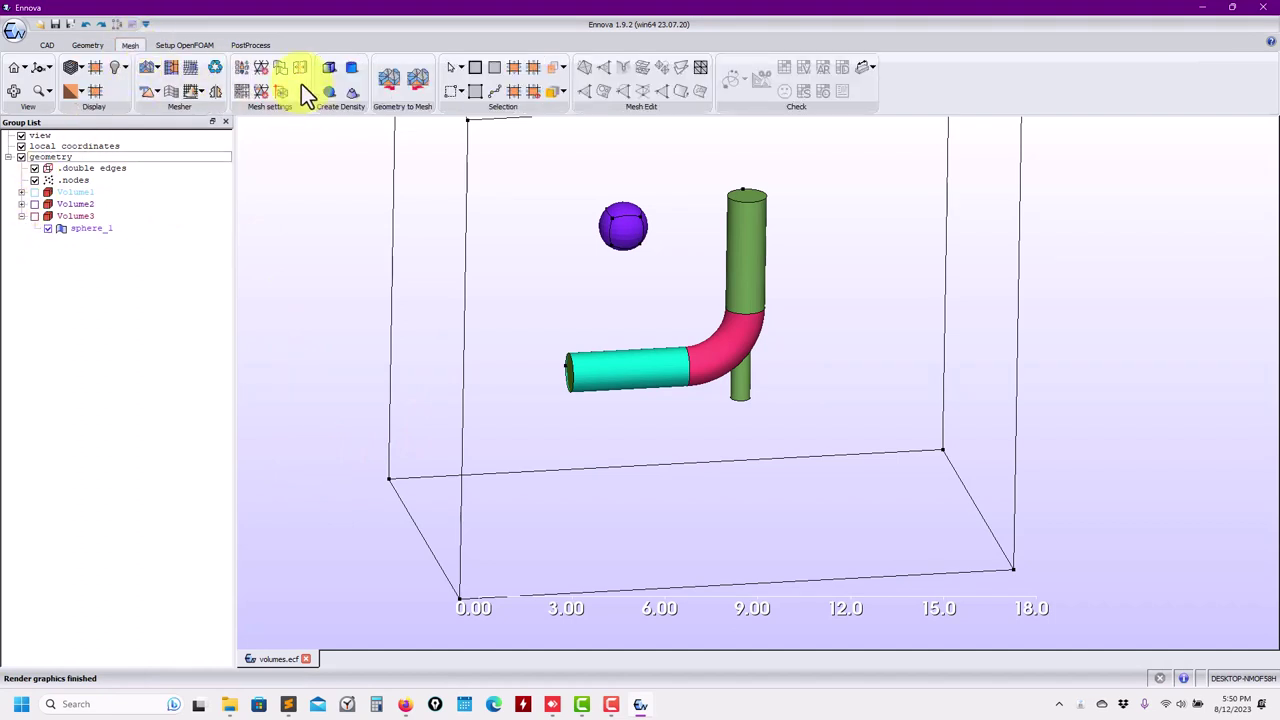
left_click(241, 93)
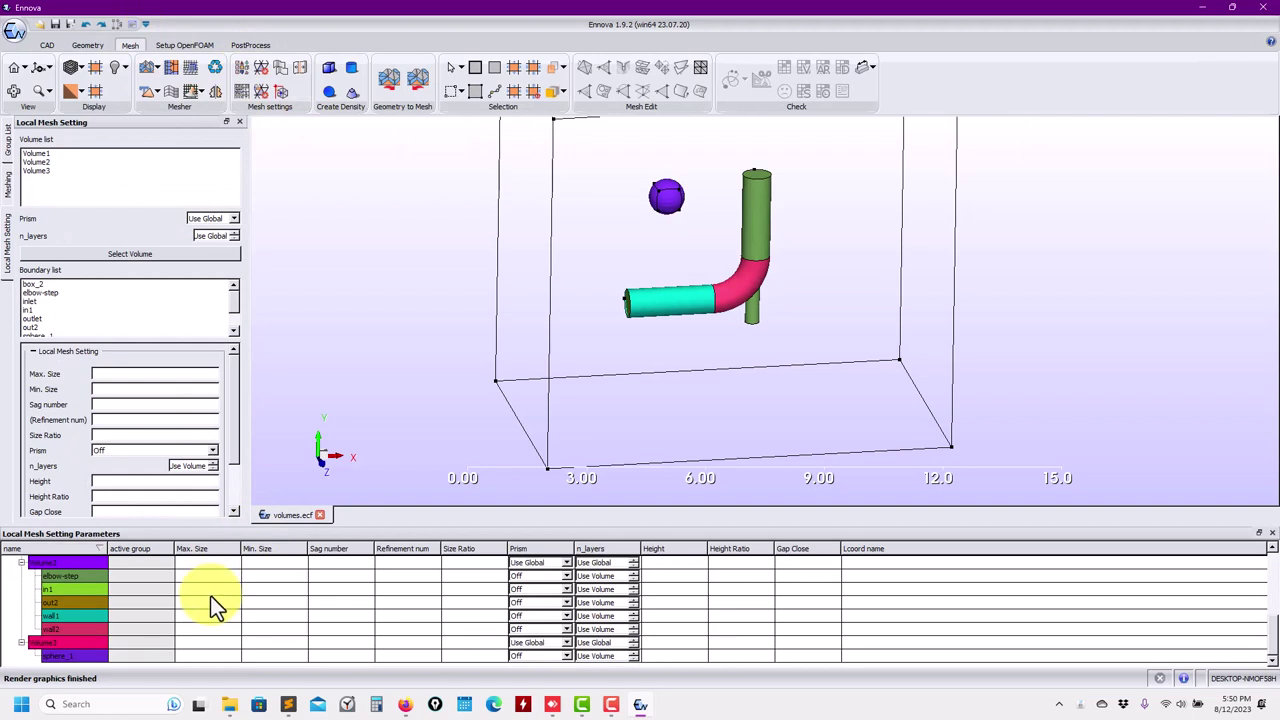
left_click_drag(488, 336, 441, 257)
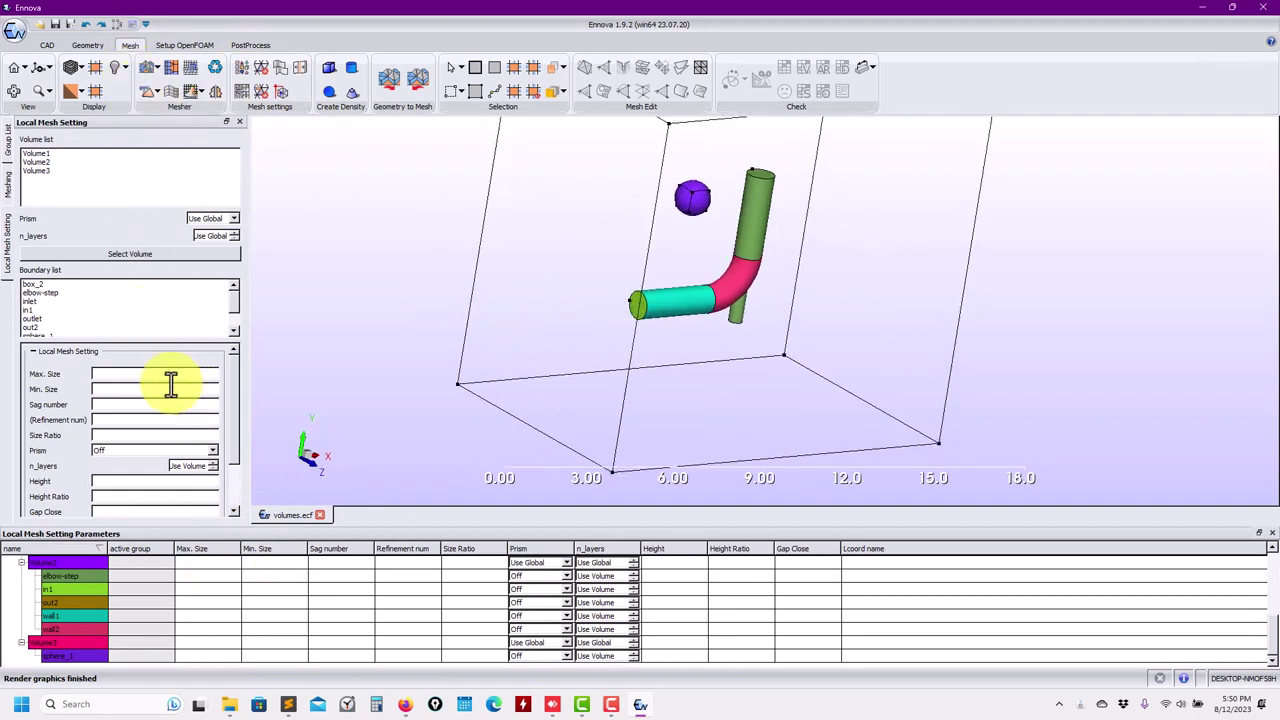
left_click(8, 184)
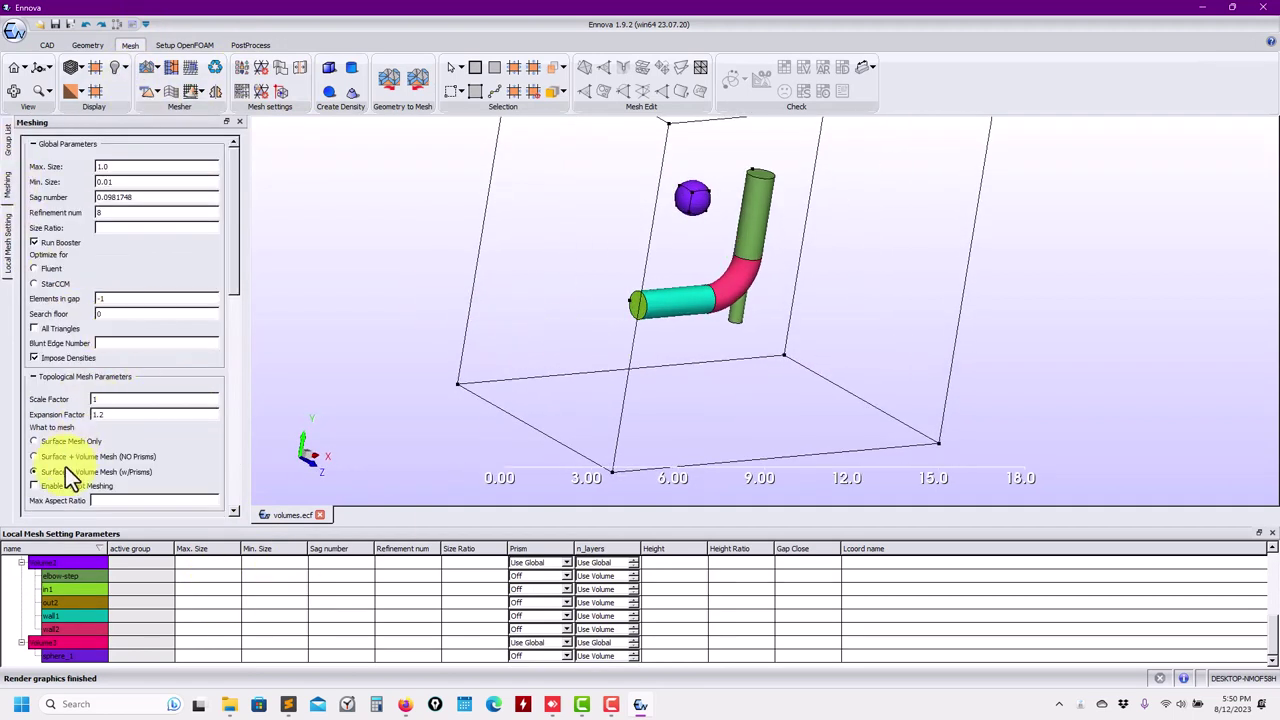
left_click(92, 457)
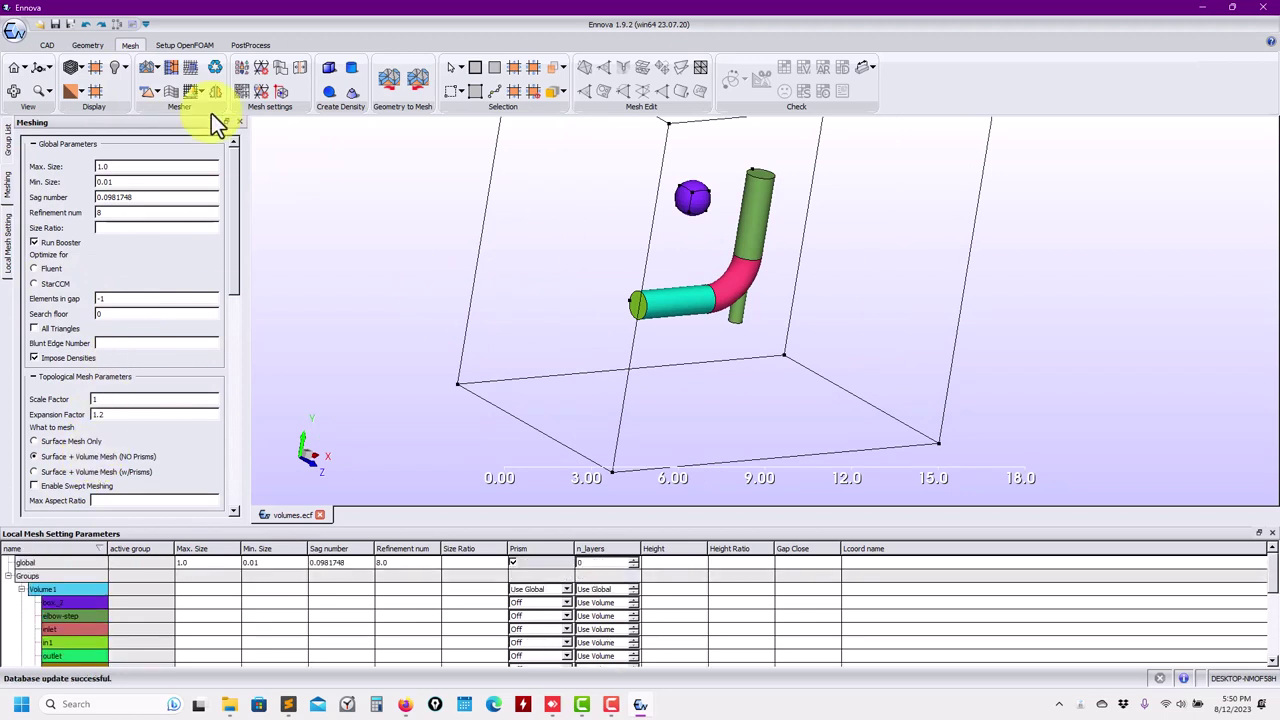
left_click(147, 70)
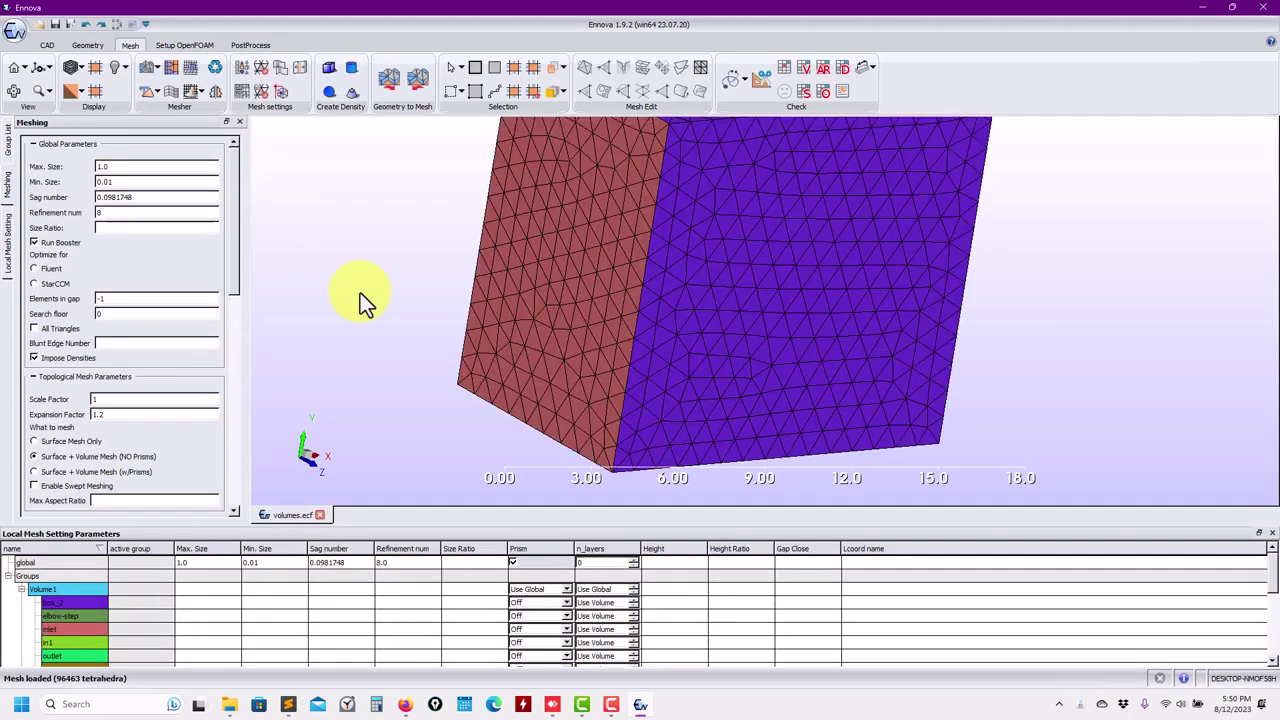
Extract a Z-plane cut of the volume mesh and examine the cells around the sphere and elbow
left_click(761, 79)
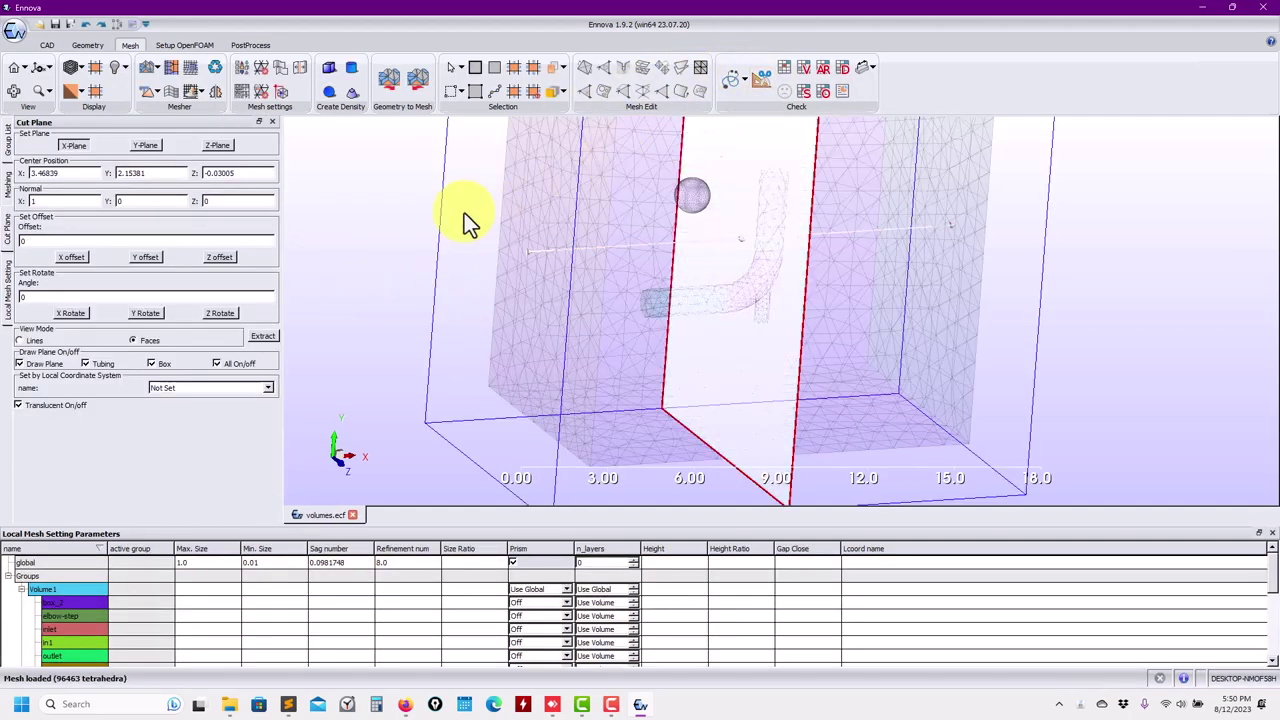
left_click(218, 146)
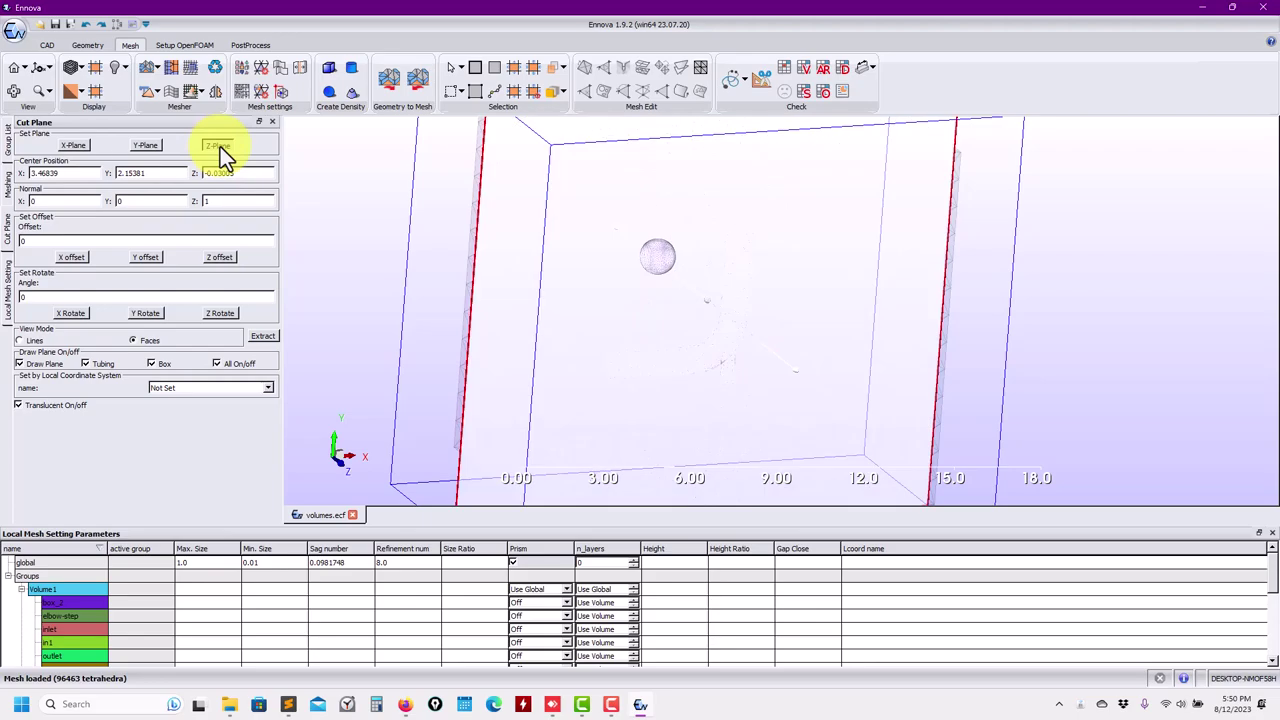
left_click(262, 337)
middle_click_drag(356, 286, 306, 265)
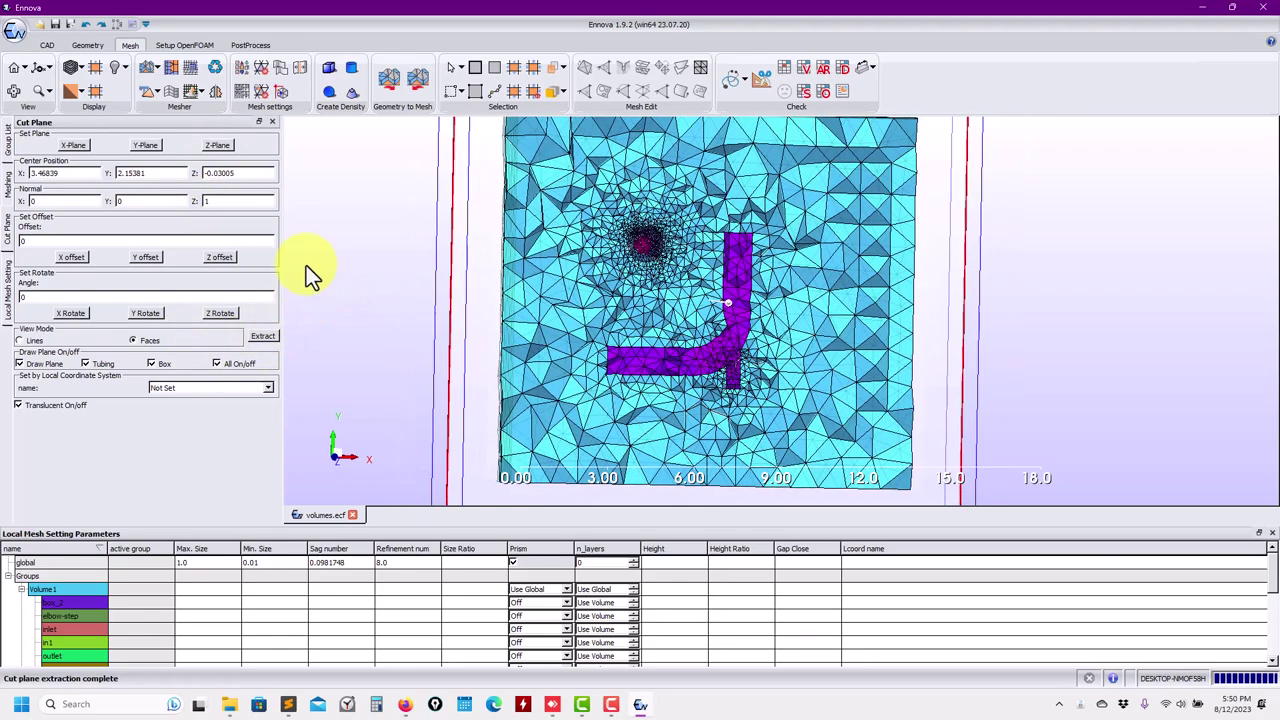
scroll(316, 260, "up", 4)
scroll(316, 259, "down", 5)
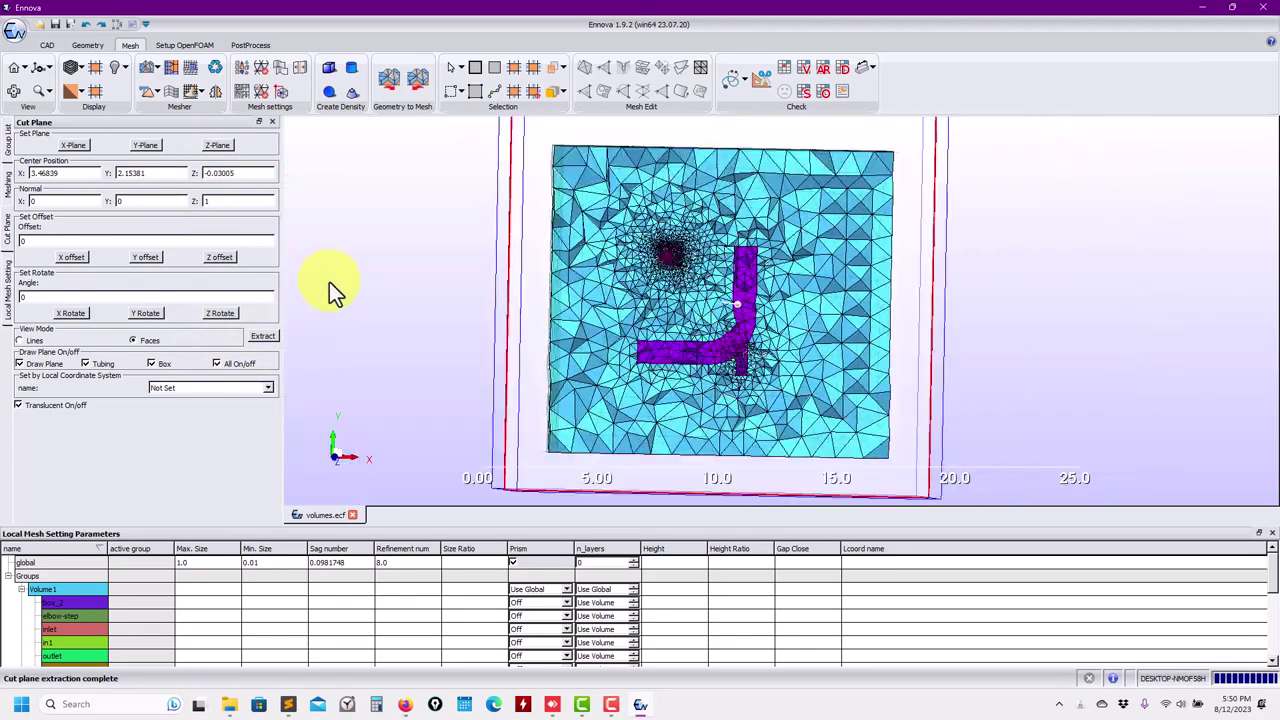
left_click_drag(329, 282, 388, 304)
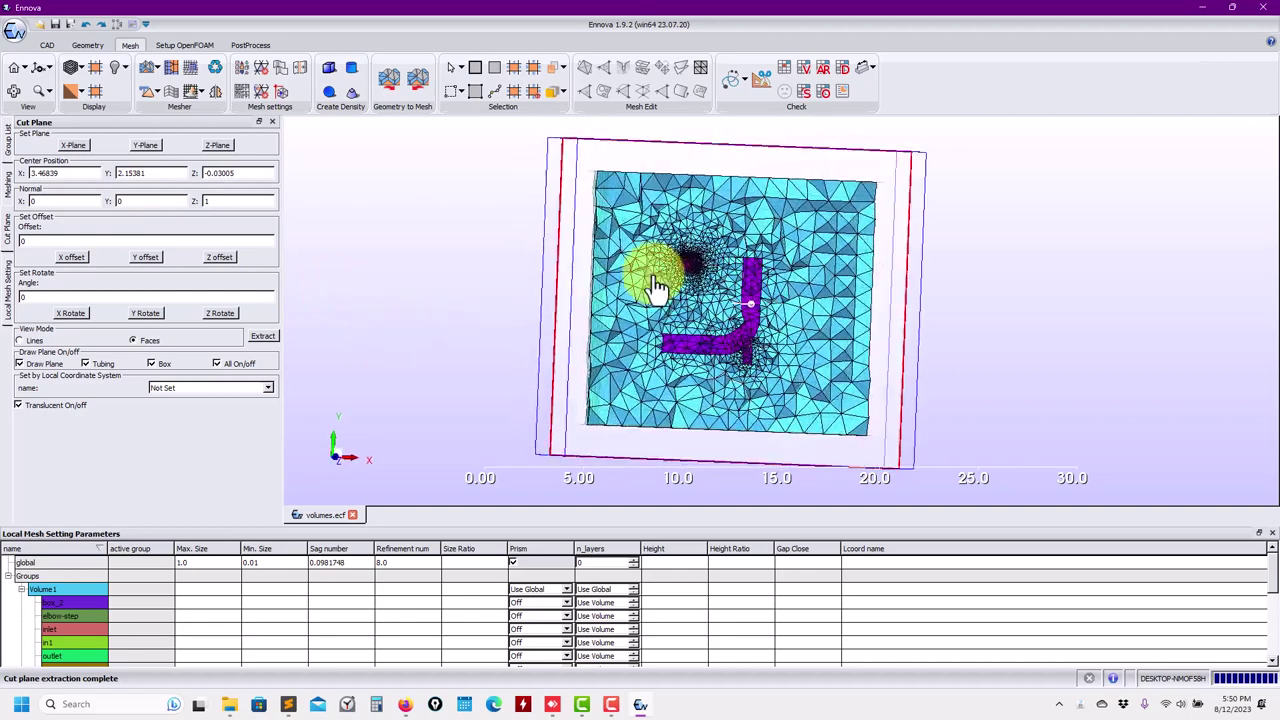
scroll(412, 297, "up", 3)
scroll(412, 297, "up", 1)
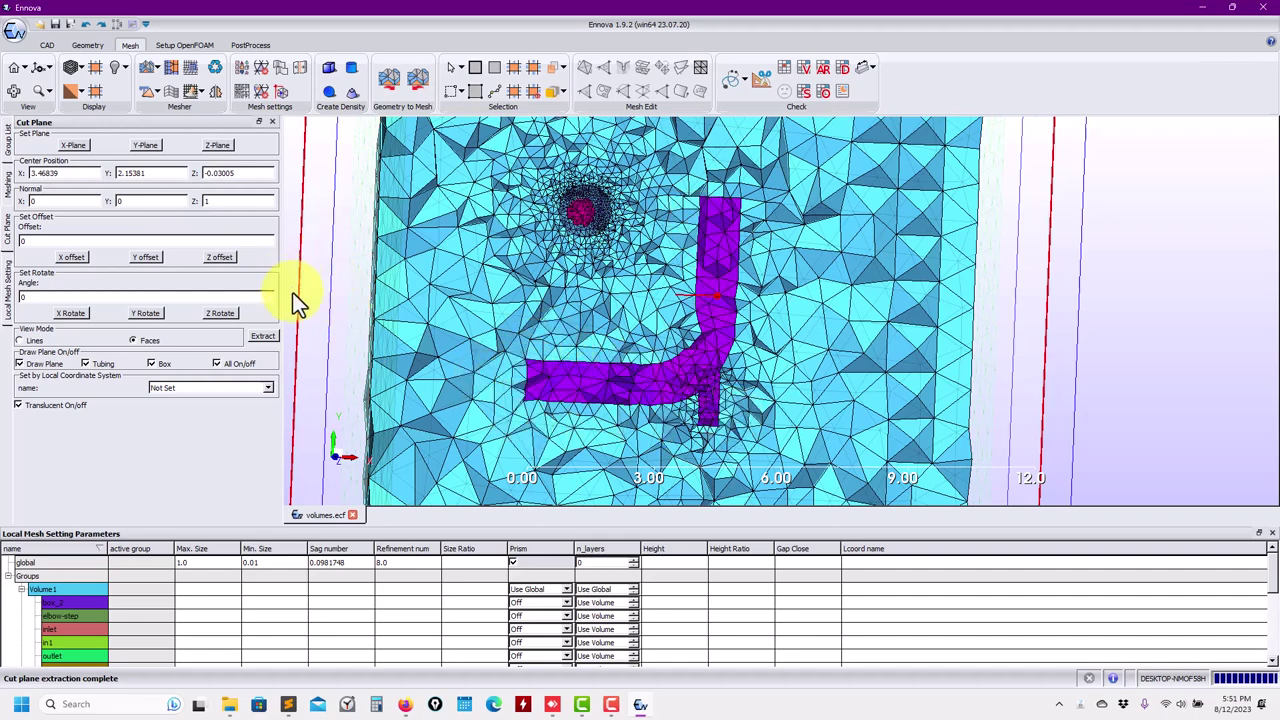
scroll(297, 300, "down", 3)
Delete the contents of the Volume3 group from the geometry
left_click(9, 180)
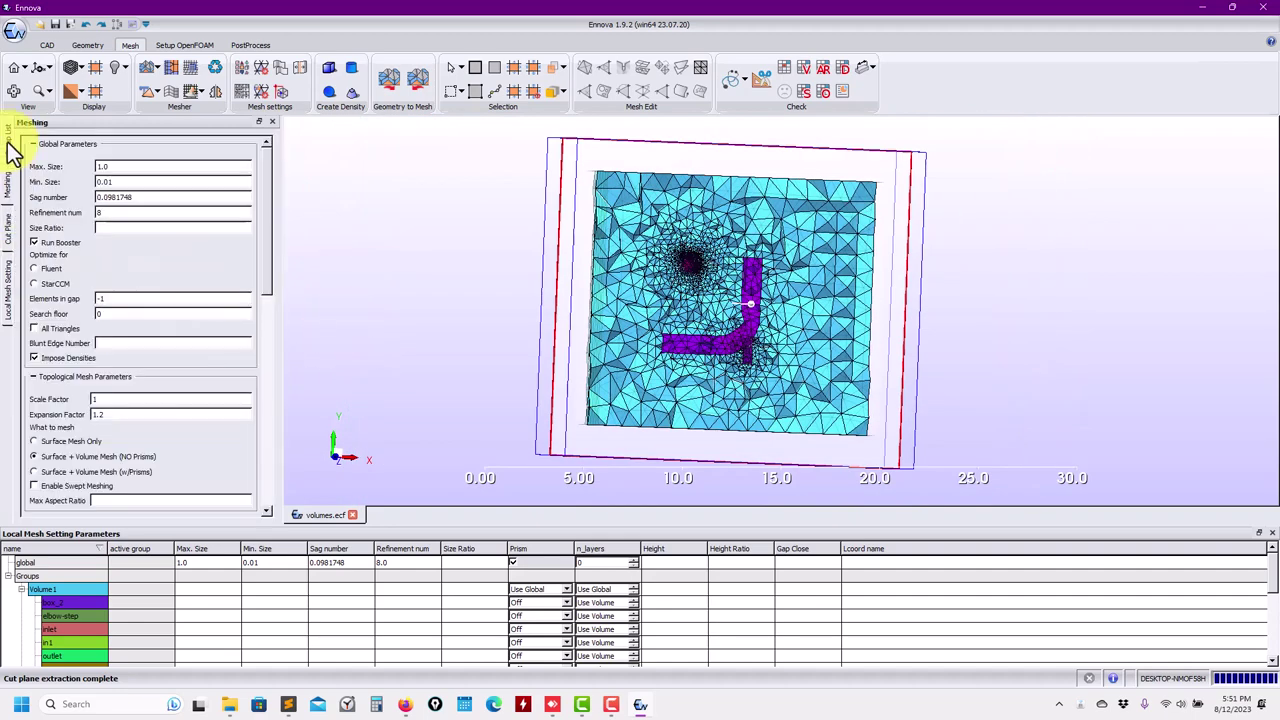
left_click(9, 143)
right_click(72, 219)
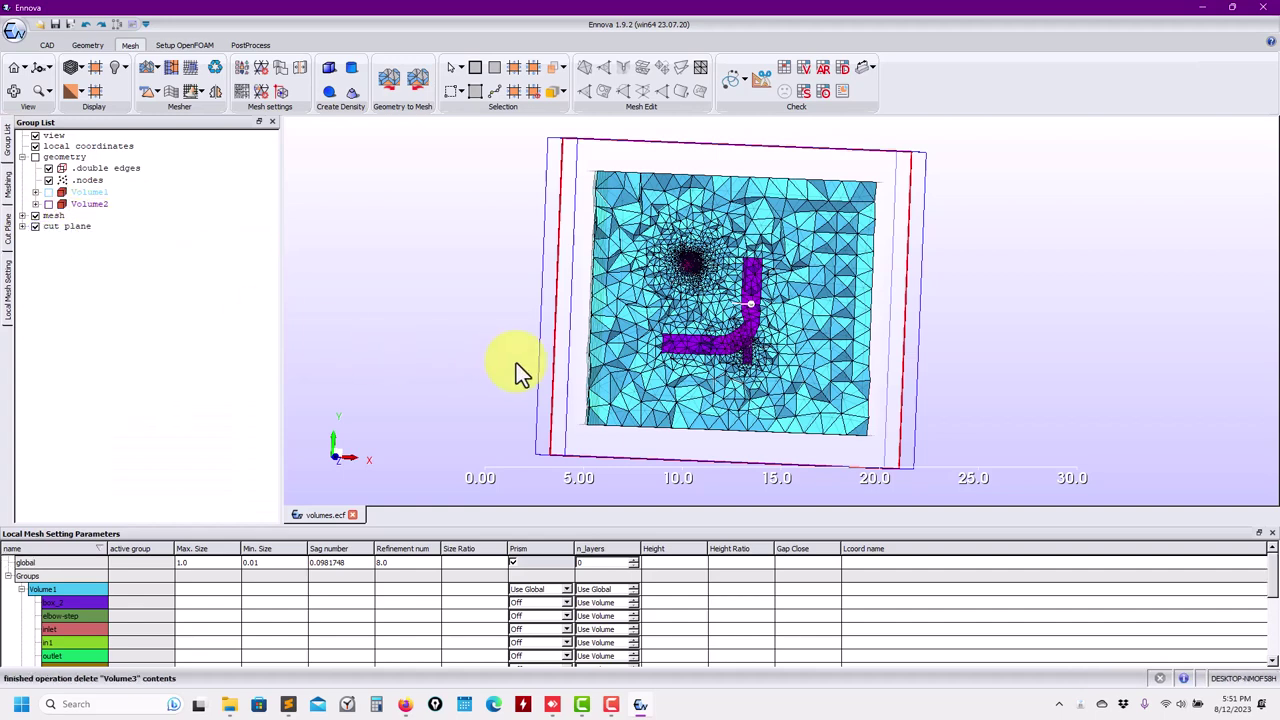
Set wall1's local maximum size to 0.1 and regenerate the mesh, clearing the existing one
scroll(232, 629, "down", 2)
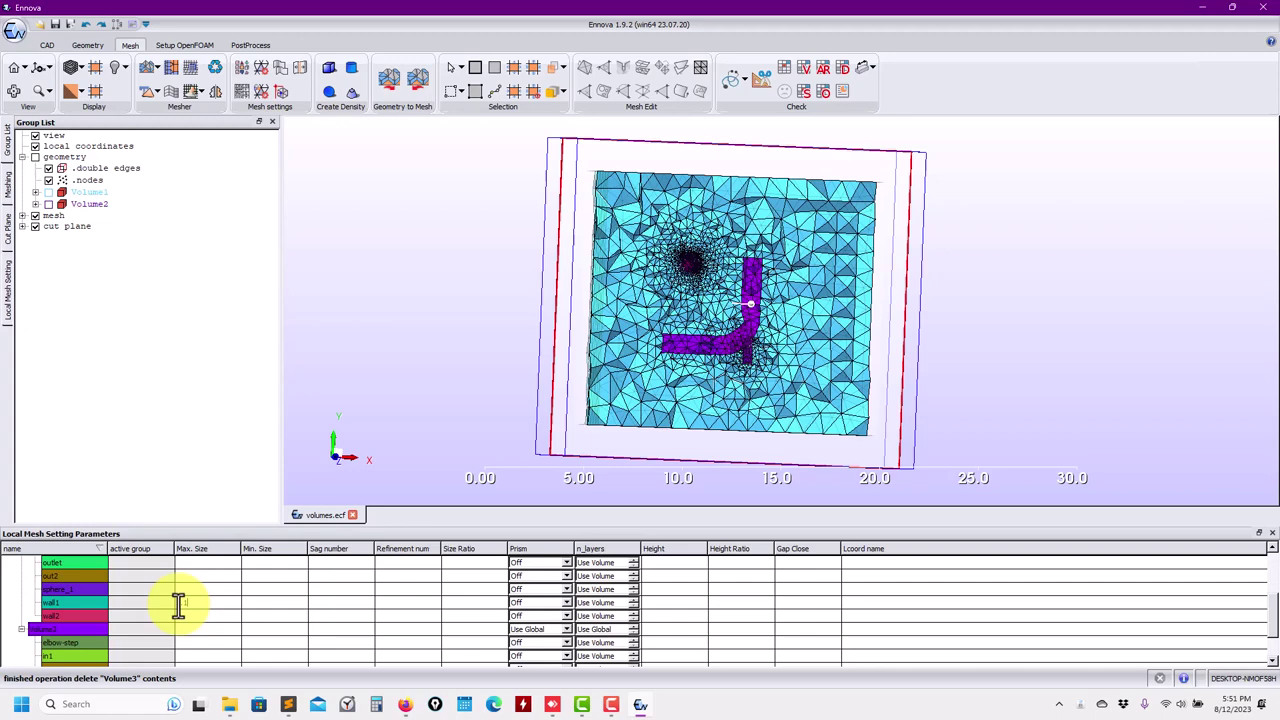
key("Return")
scroll(178, 604, "up", 1)
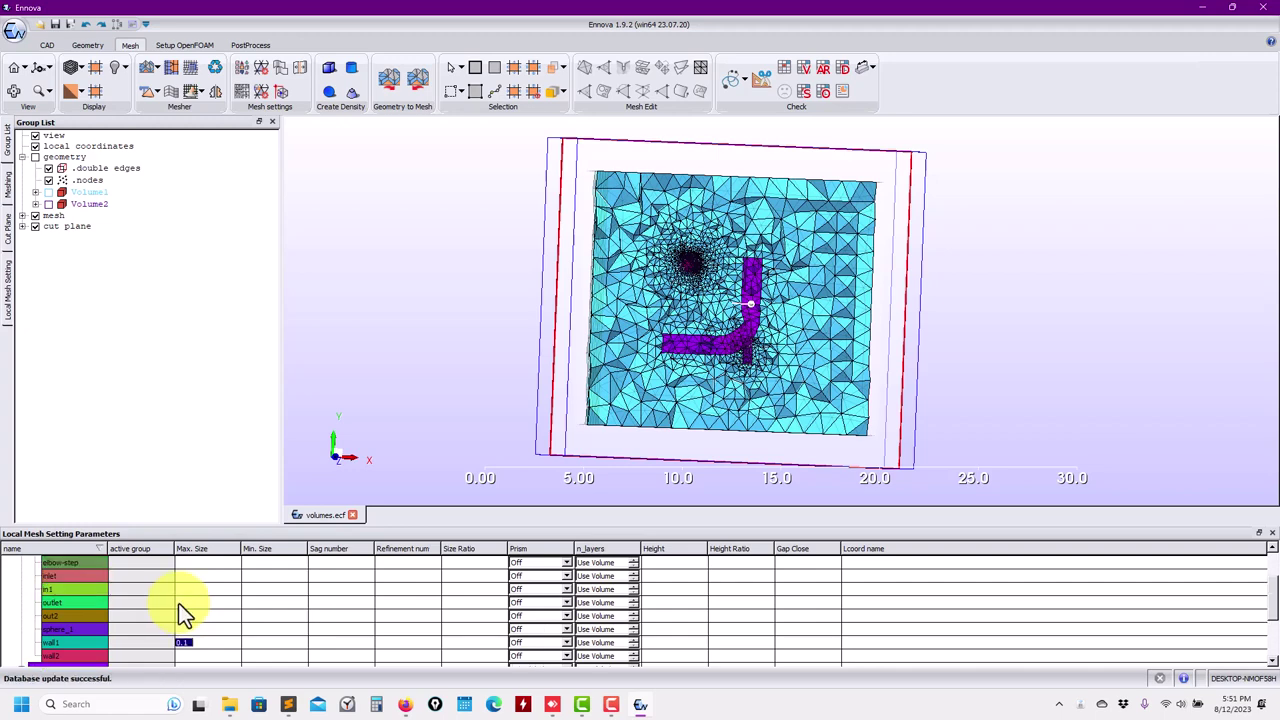
scroll(180, 610, "down", 2)
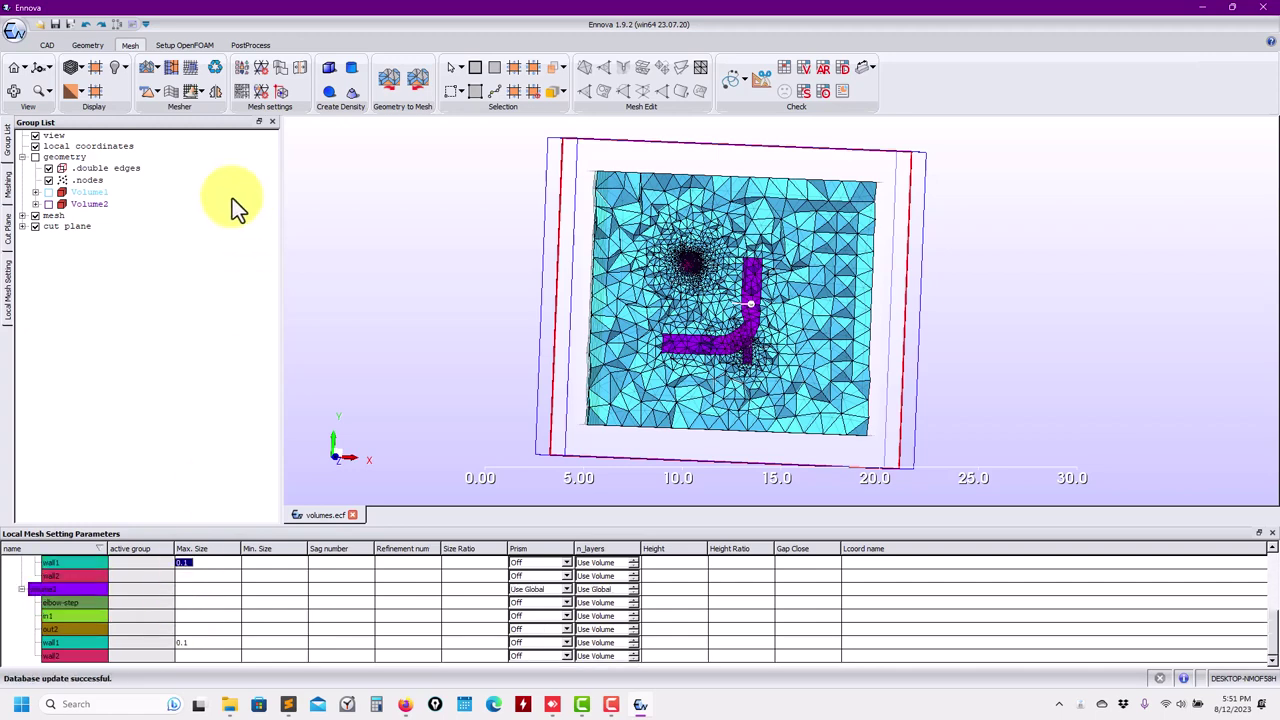
left_click(146, 70)
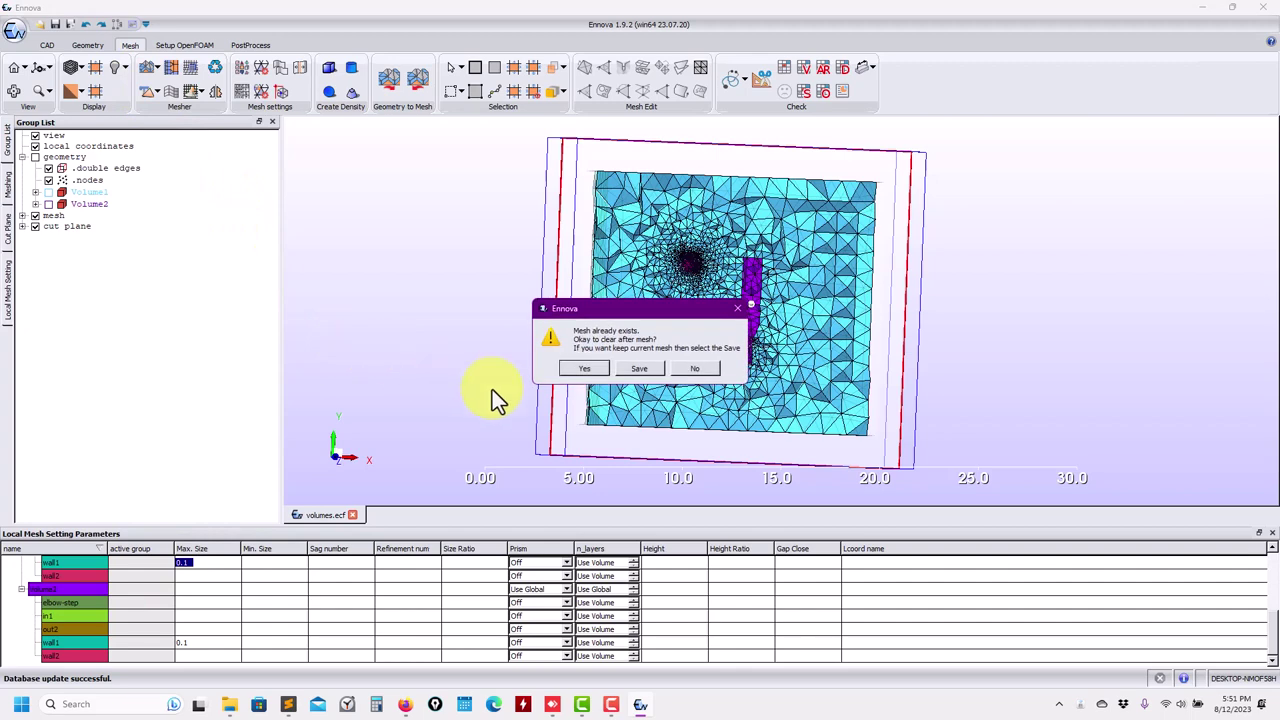
left_click(587, 370)
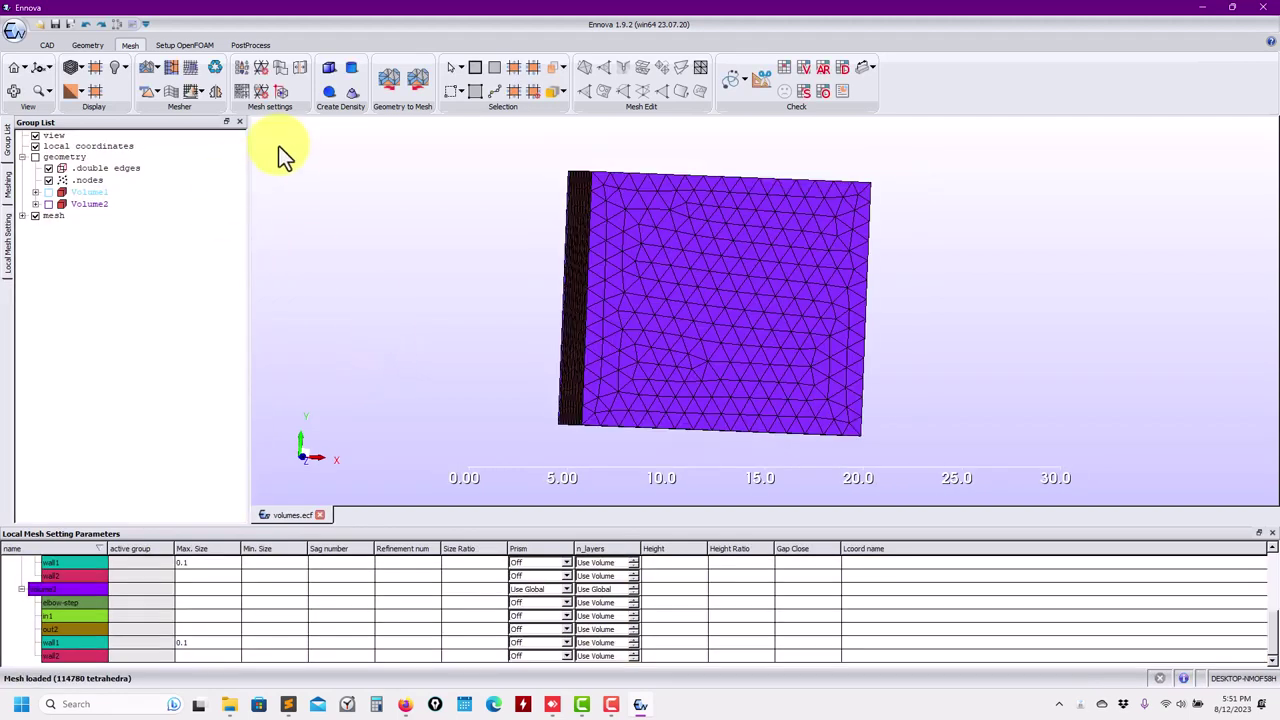
Make the mesh translucent and examine the surface elements on the elbow's wall1 pipe inside the box
left_click(126, 68)
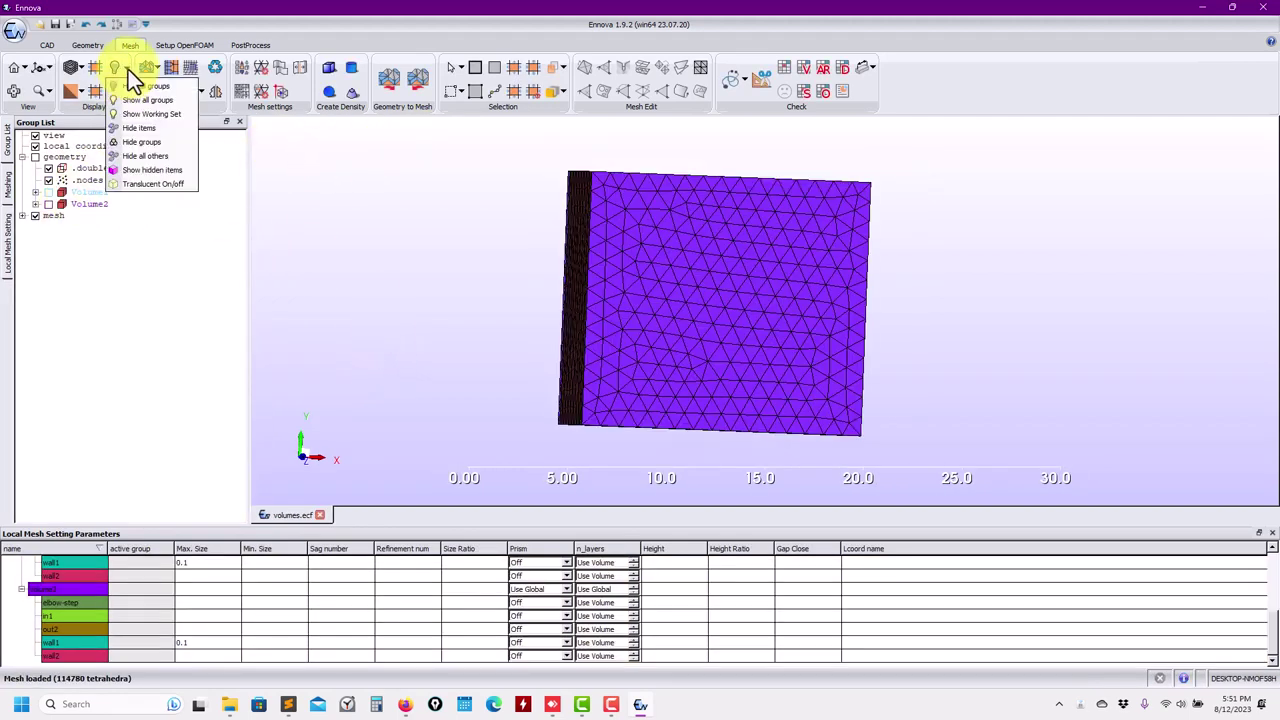
left_click(159, 186)
scroll(566, 355, "up", 5)
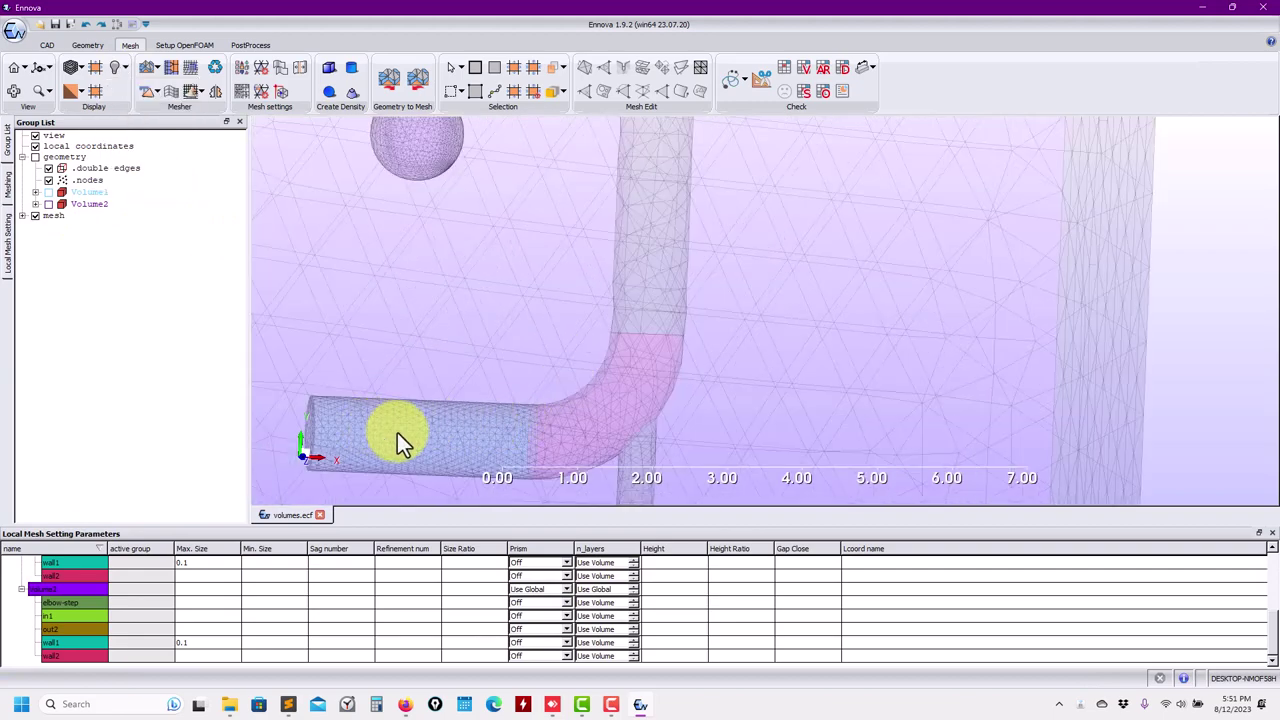
middle_click_drag(473, 441, 741, 389)
middle_click_drag(651, 386, 703, 400)
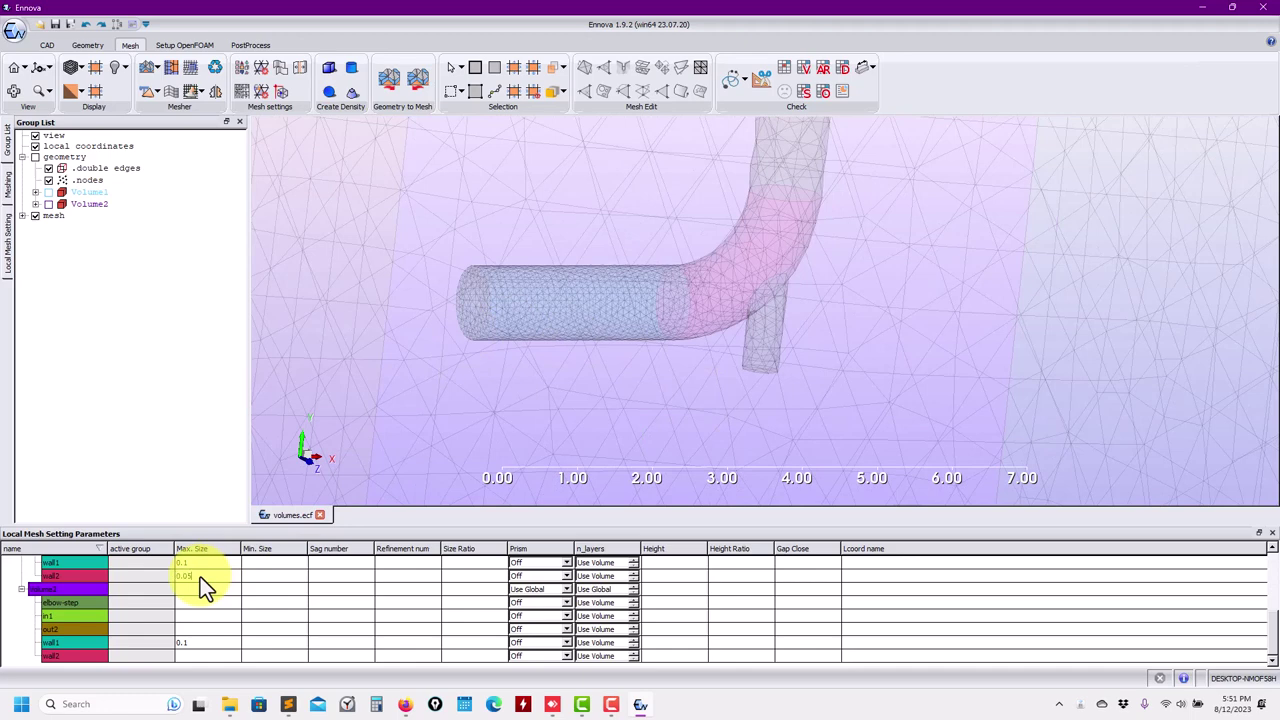
Set wall2's local maximum size to 0.05 and regenerate the mesh, clearing the existing one
key("Return")
left_click(149, 70)
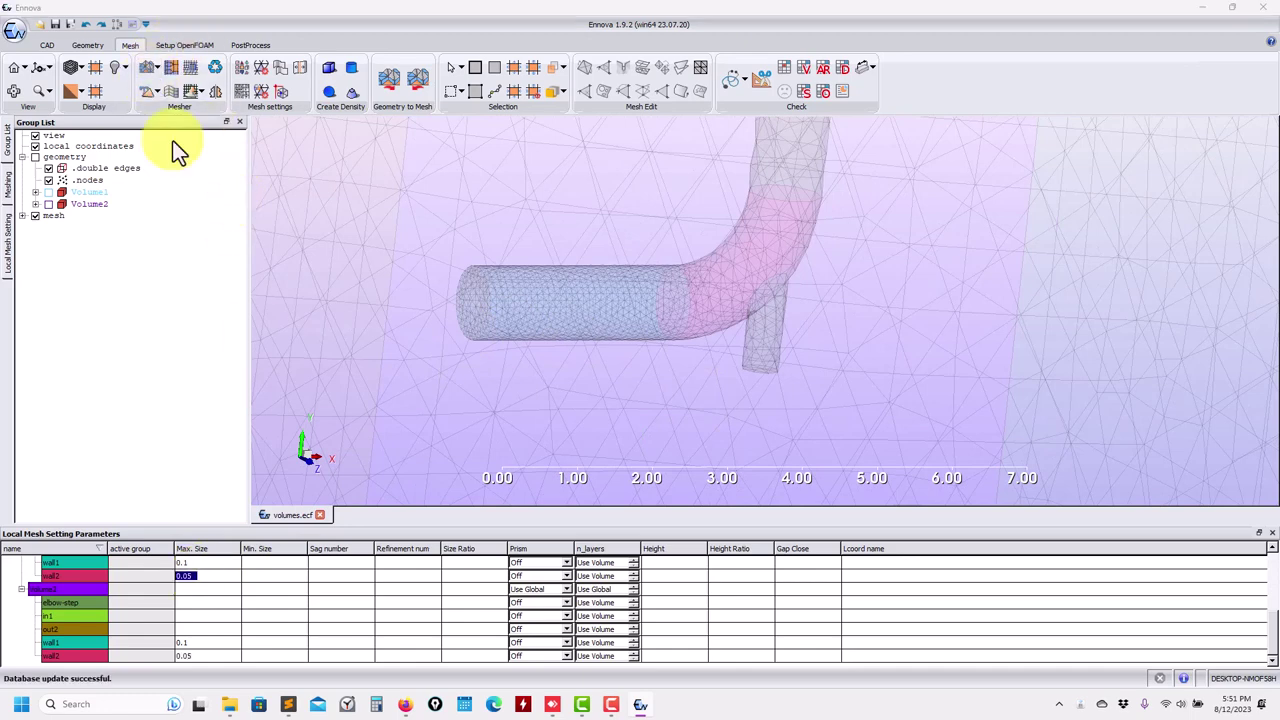
left_click(594, 370)
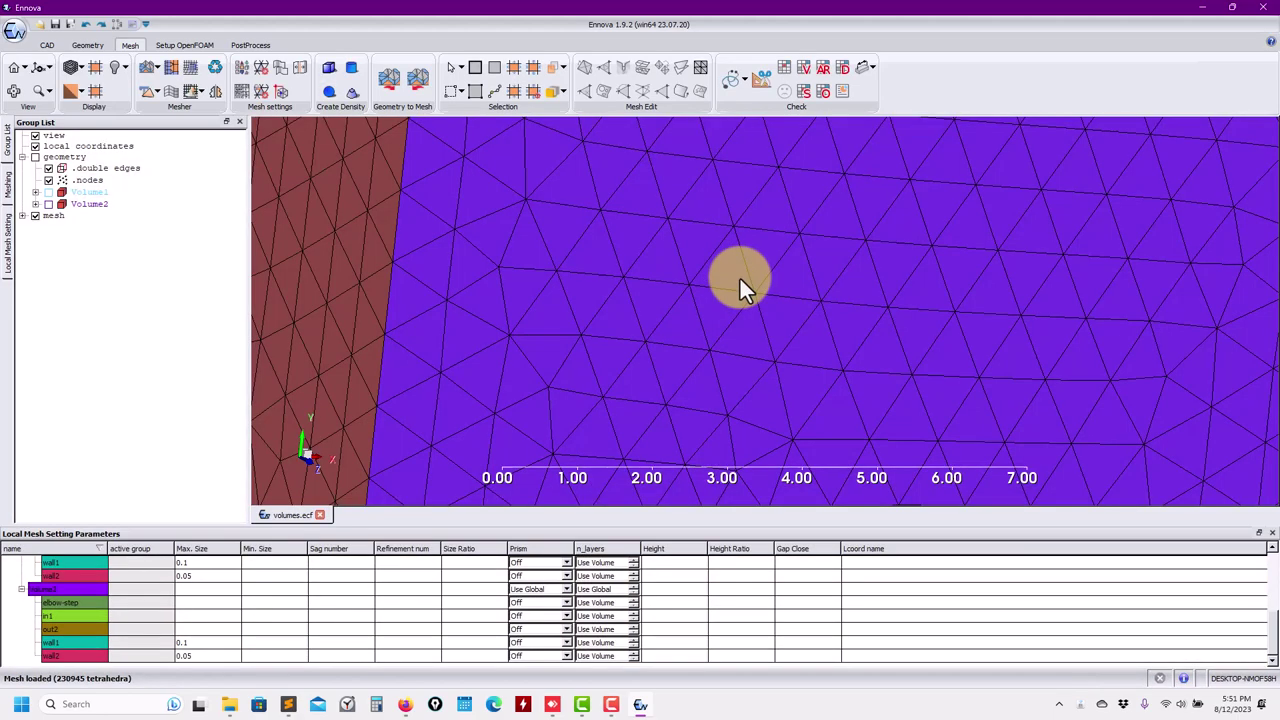
Extract a Z-plane cut of the regenerated mesh through the elbow and the sphere
left_click(758, 80)
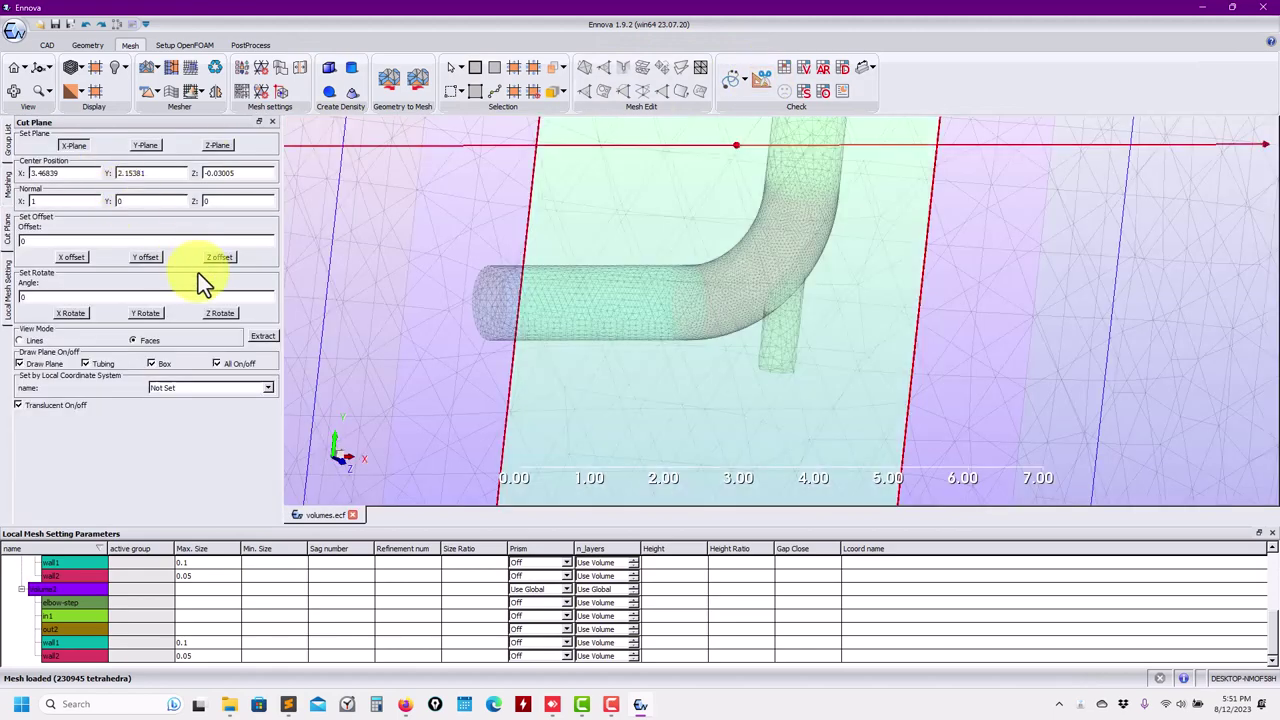
left_click(218, 148)
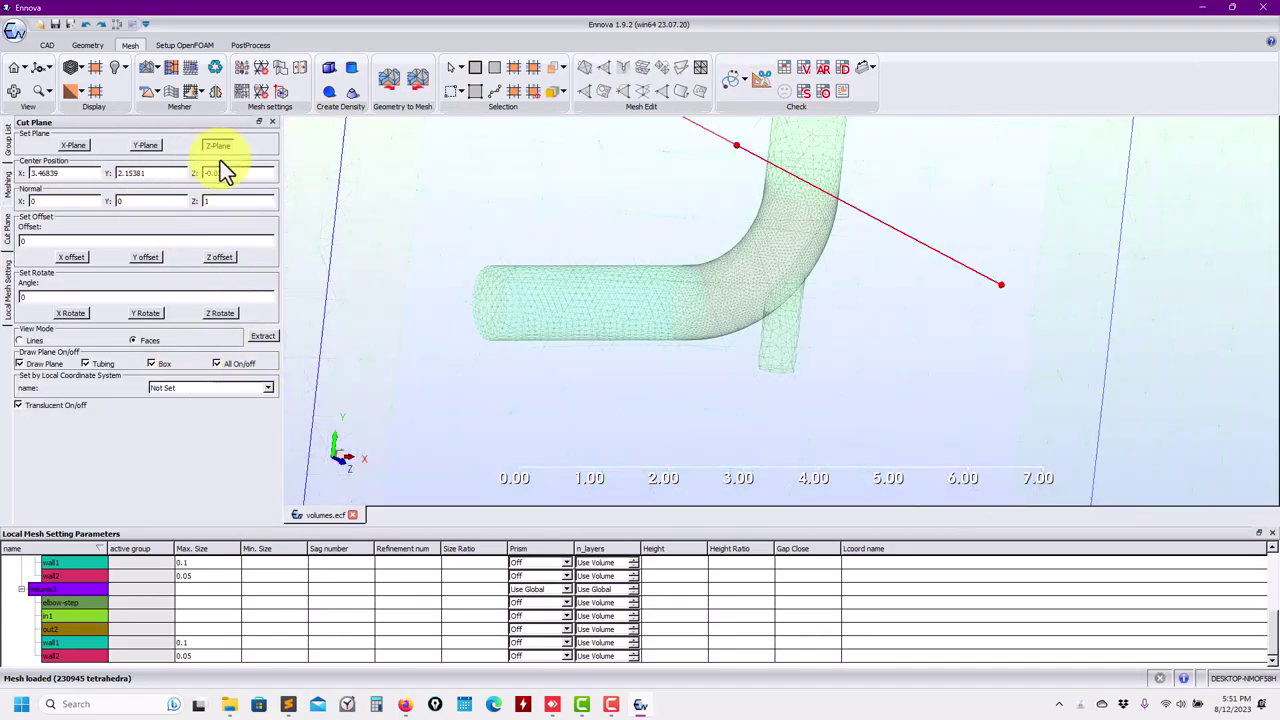
left_click(263, 336)
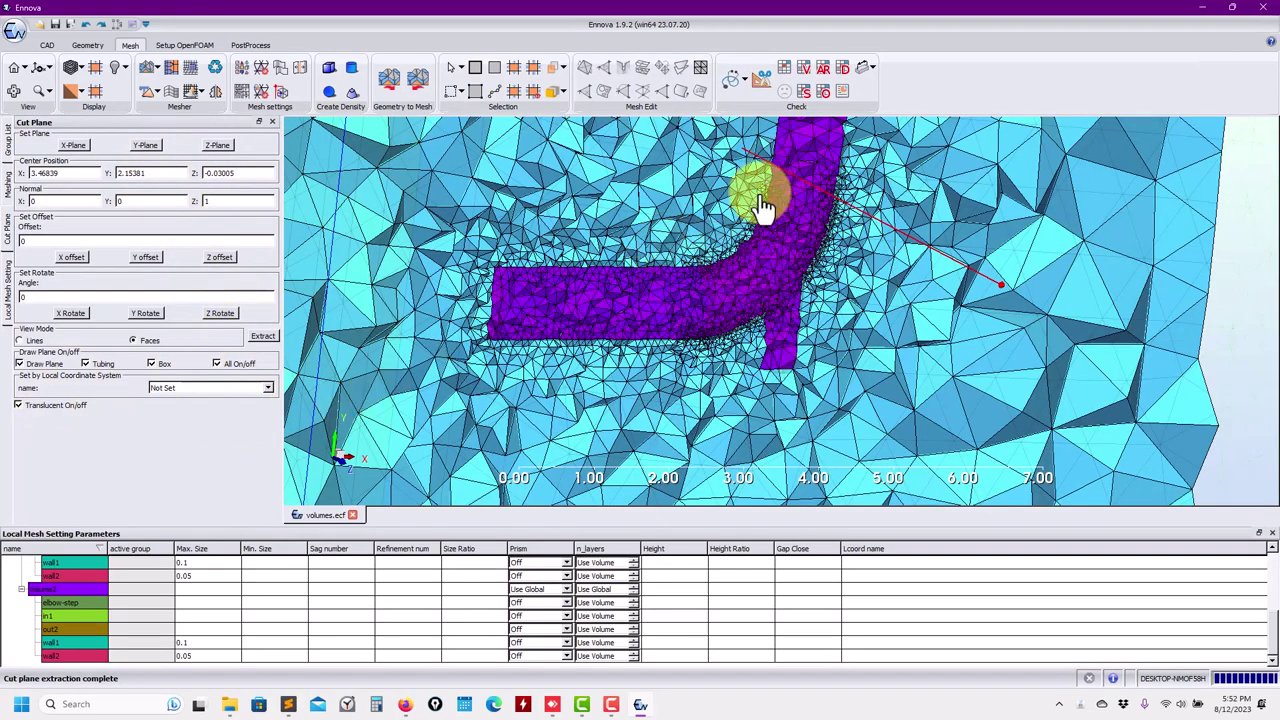
scroll(563, 404, "up", 2)
scroll(565, 404, "down", 5)
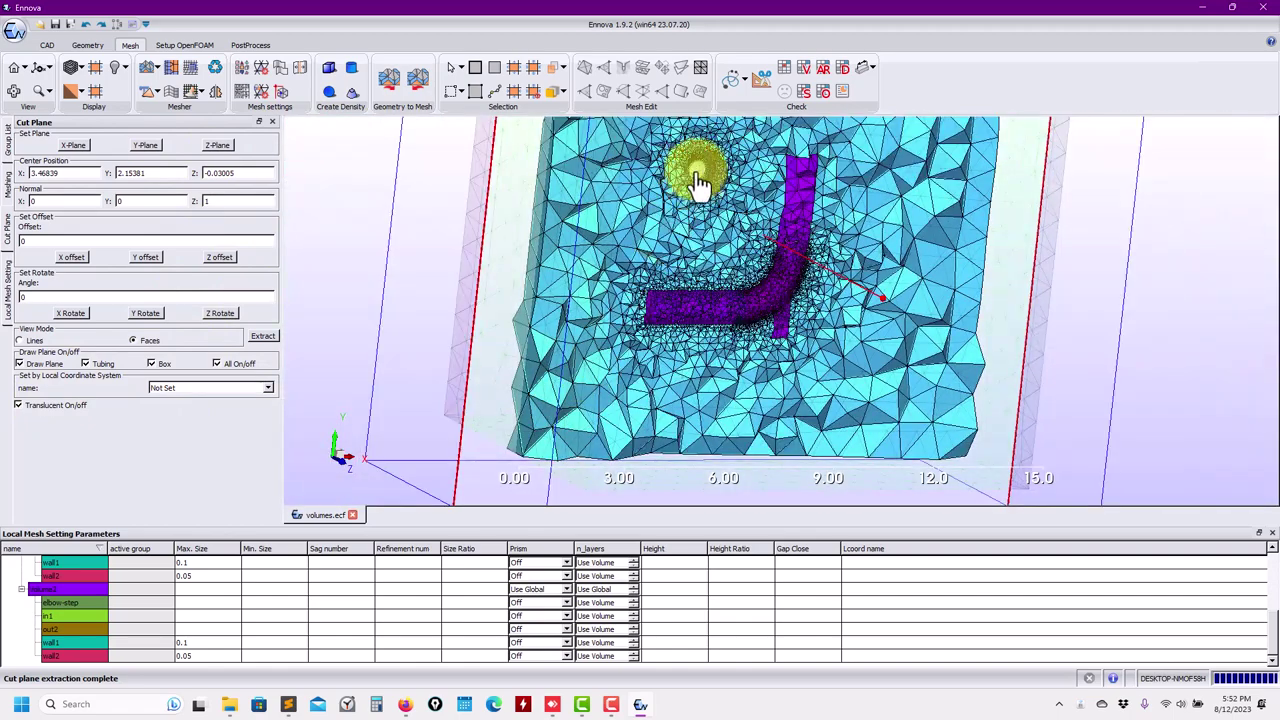
left_click(265, 337)
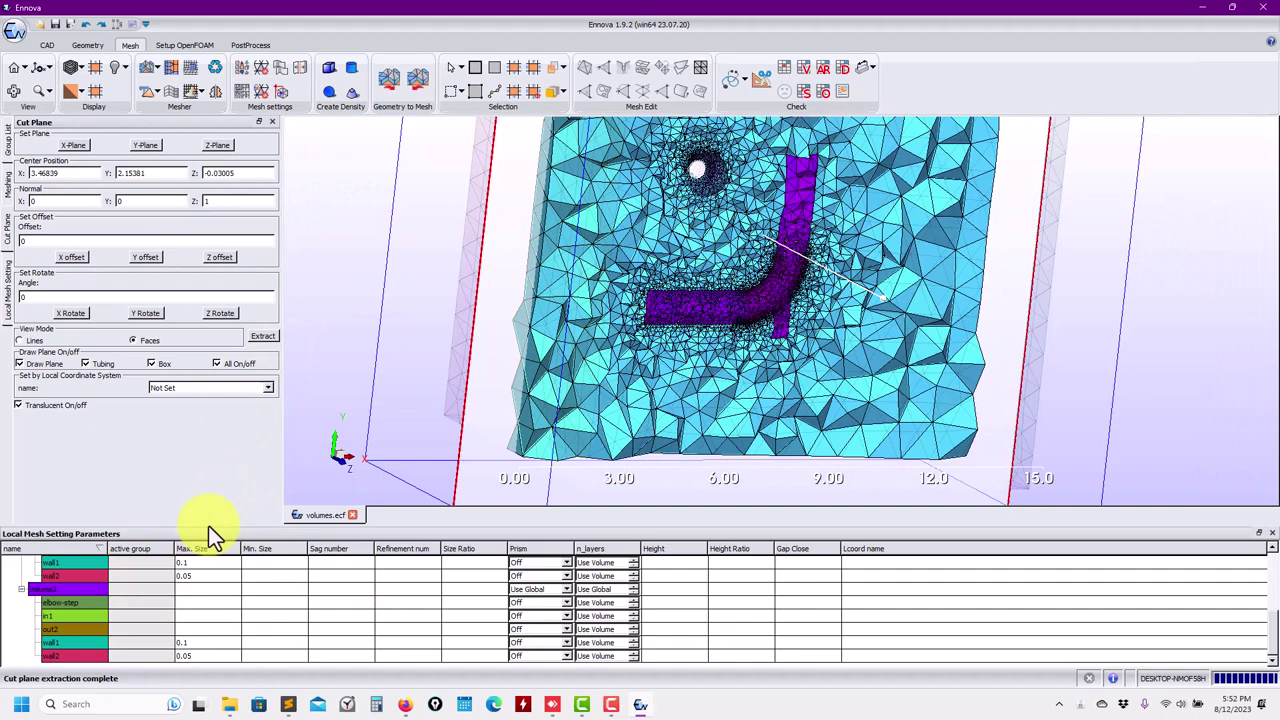
Hide all cut-plane drawing aids, toggle translucency off and back on, and view the cut face almost head-on
left_click(240, 365)
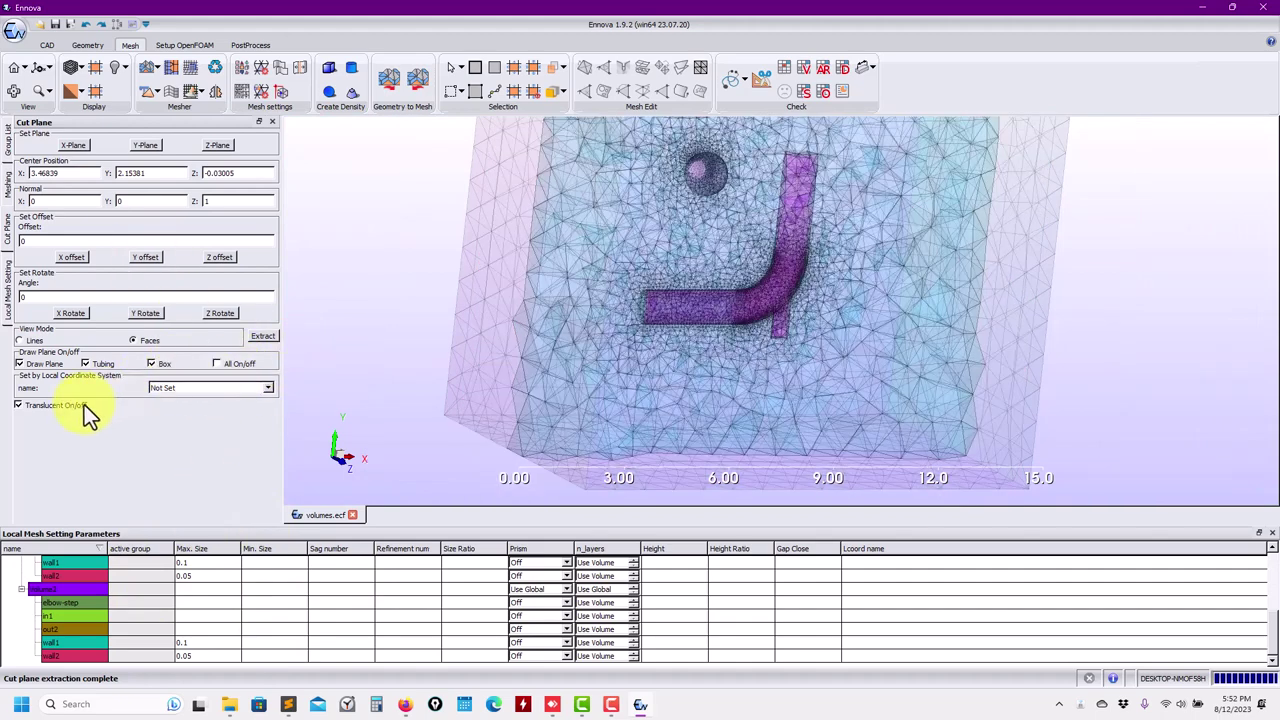
left_click(84, 405)
left_click(83, 404)
middle_click_drag(542, 310, 481, 291)
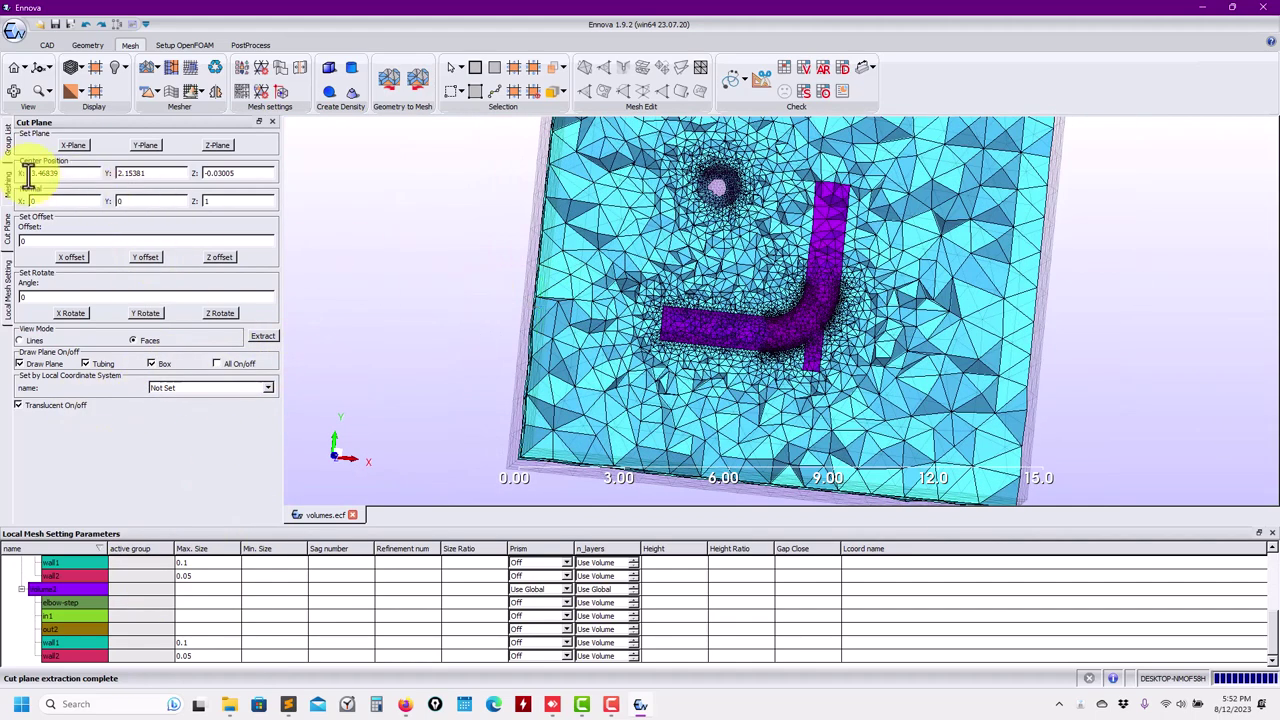
Save the model to volumes.ecf and review the wall1 and wall2 entries in the local mesh parameters table
left_click(42, 48)
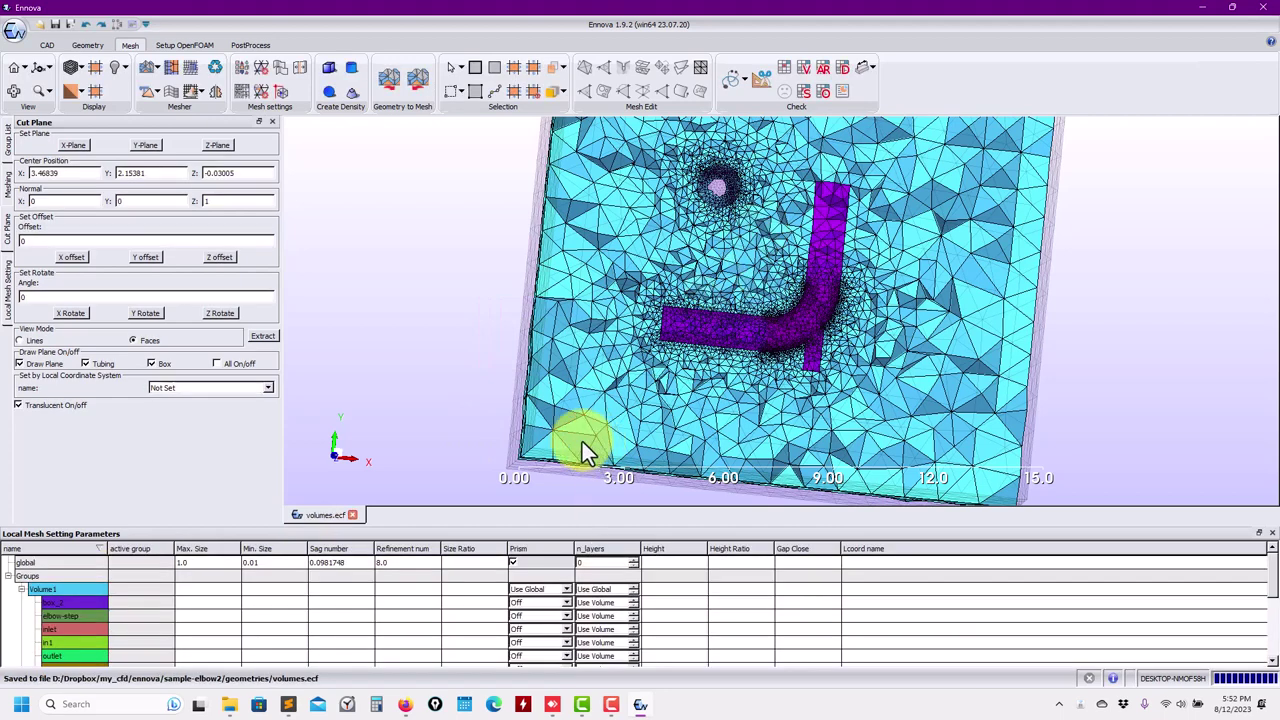
scroll(300, 601, "down", 3)
scroll(225, 627, "up", 1)
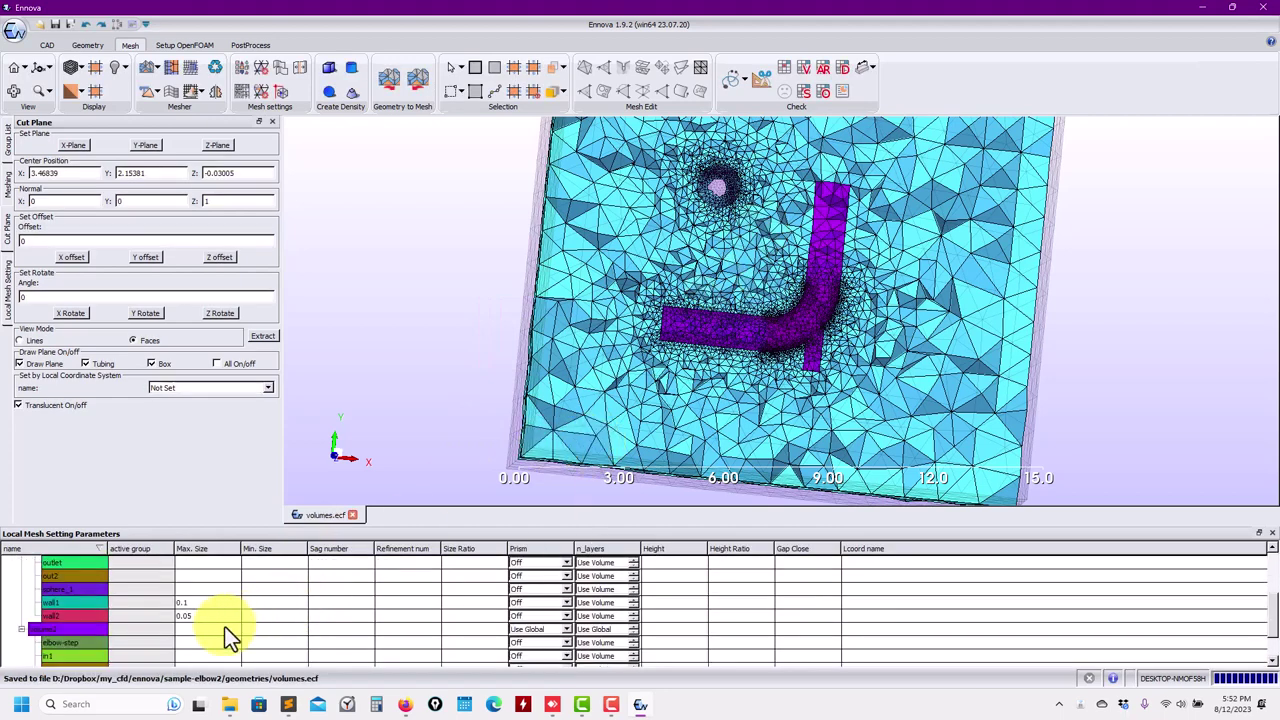
scroll(225, 627, "down", 3)
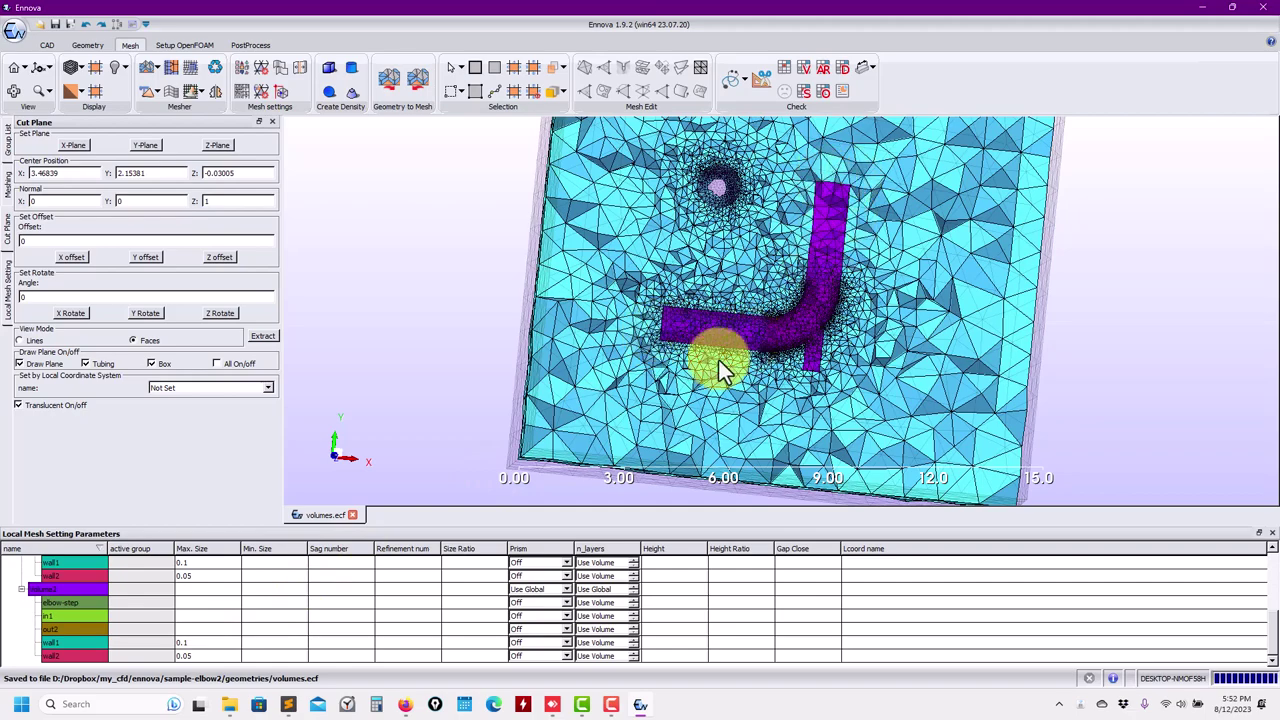
Examine the cut mesh along the elbow walls and expand the Volume2 group to check its boundary faces
middle_click_drag(718, 359, 722, 322)
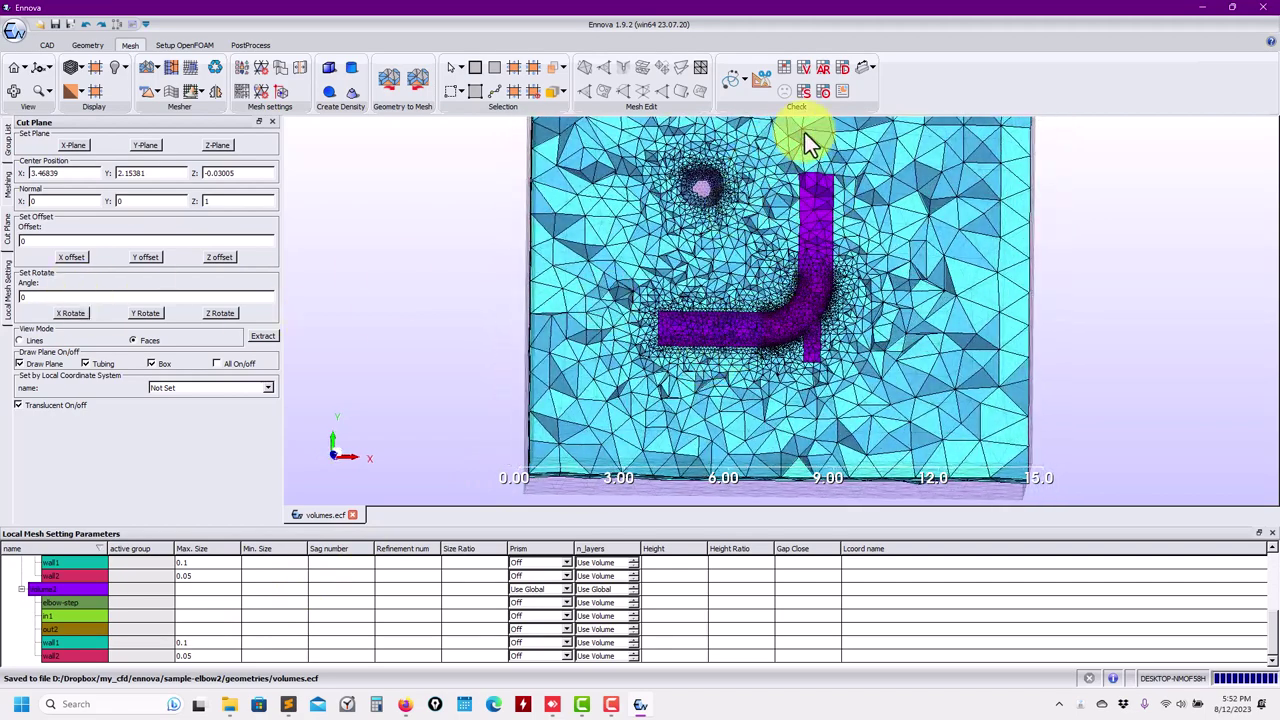
scroll(671, 323, "up", 5)
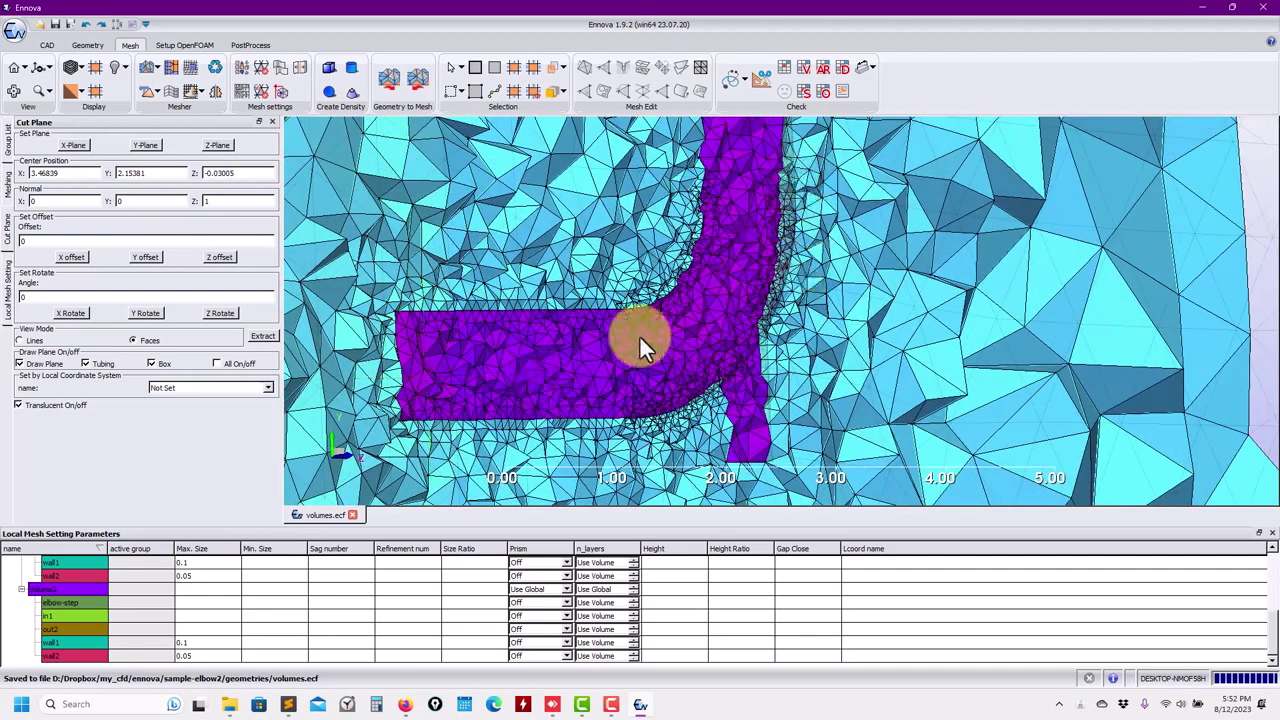
left_click(8, 140)
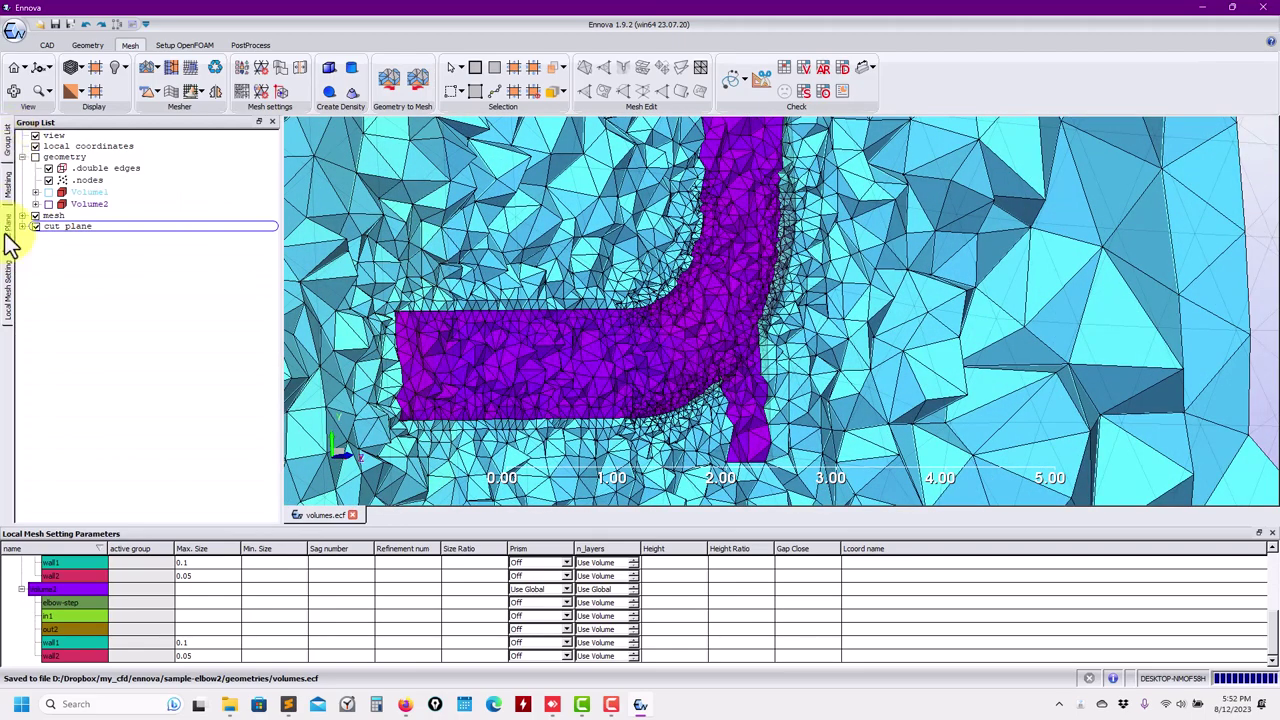
left_click(35, 204)
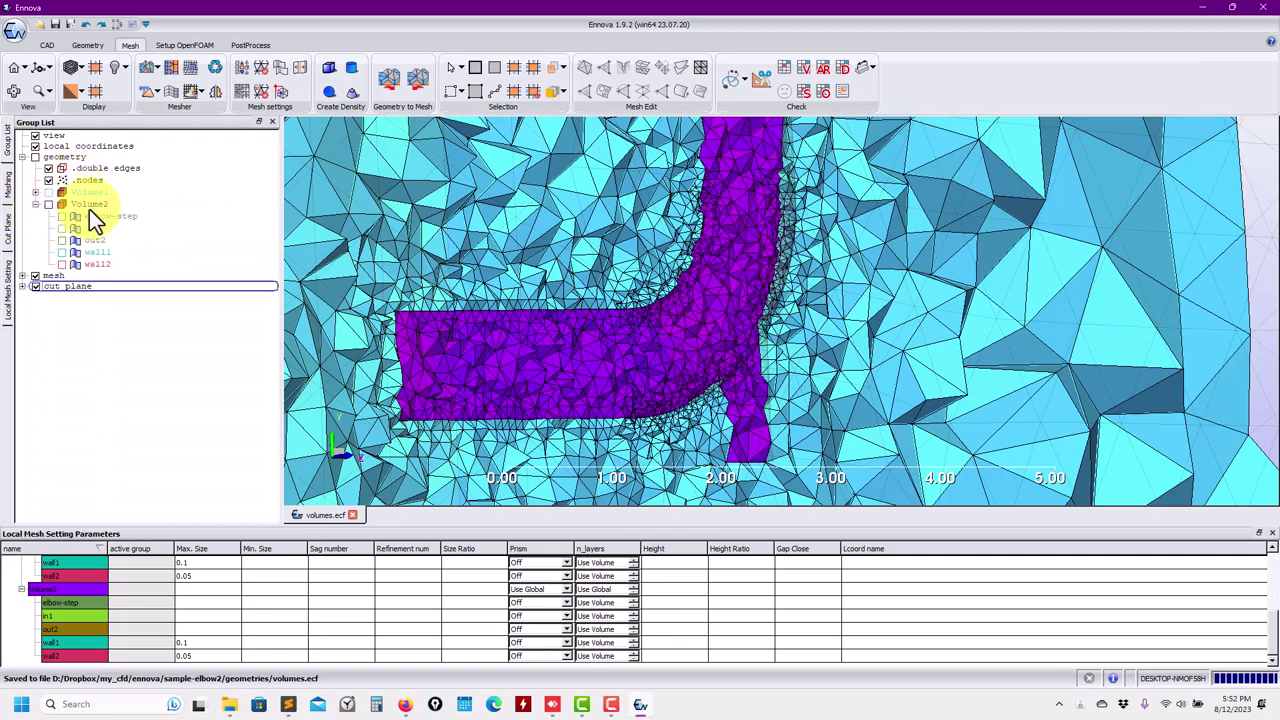
middle_click_drag(814, 290, 904, 290)
left_click(96, 240)
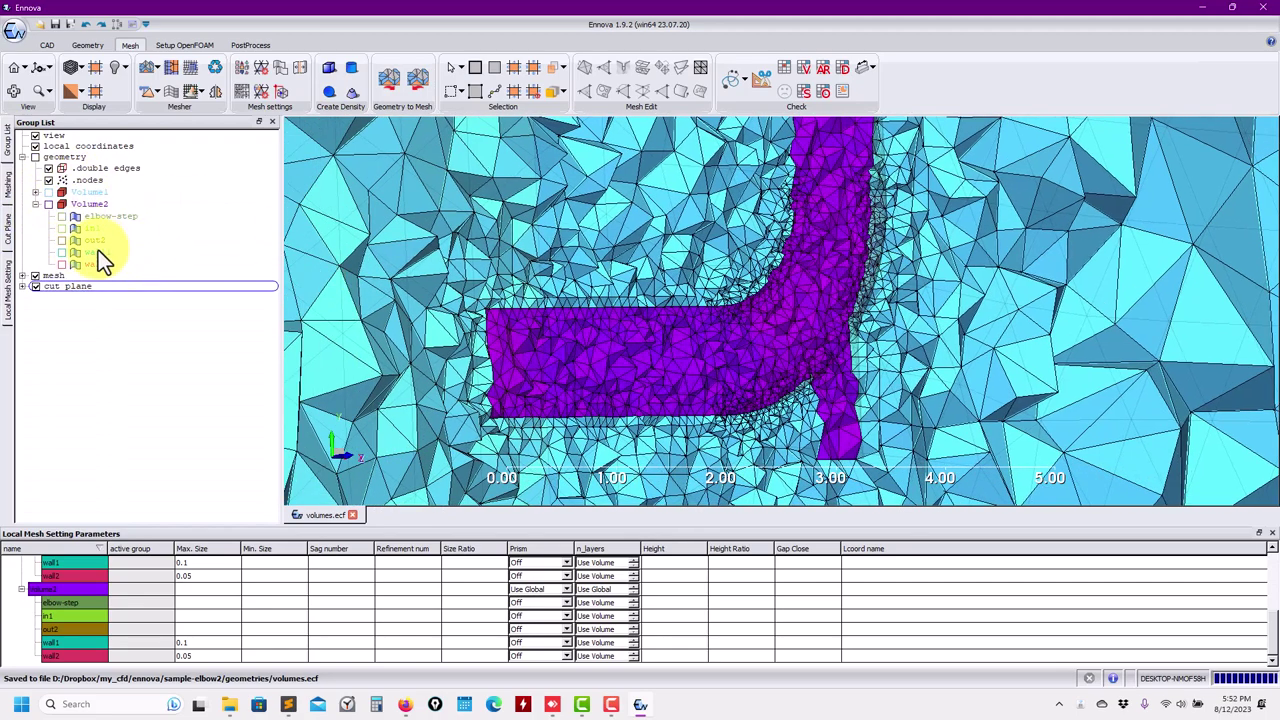
Inspect the cut mesh at the elbow's pipe ends and its transition into the surrounding box volume
left_click_drag(514, 358, 474, 333)
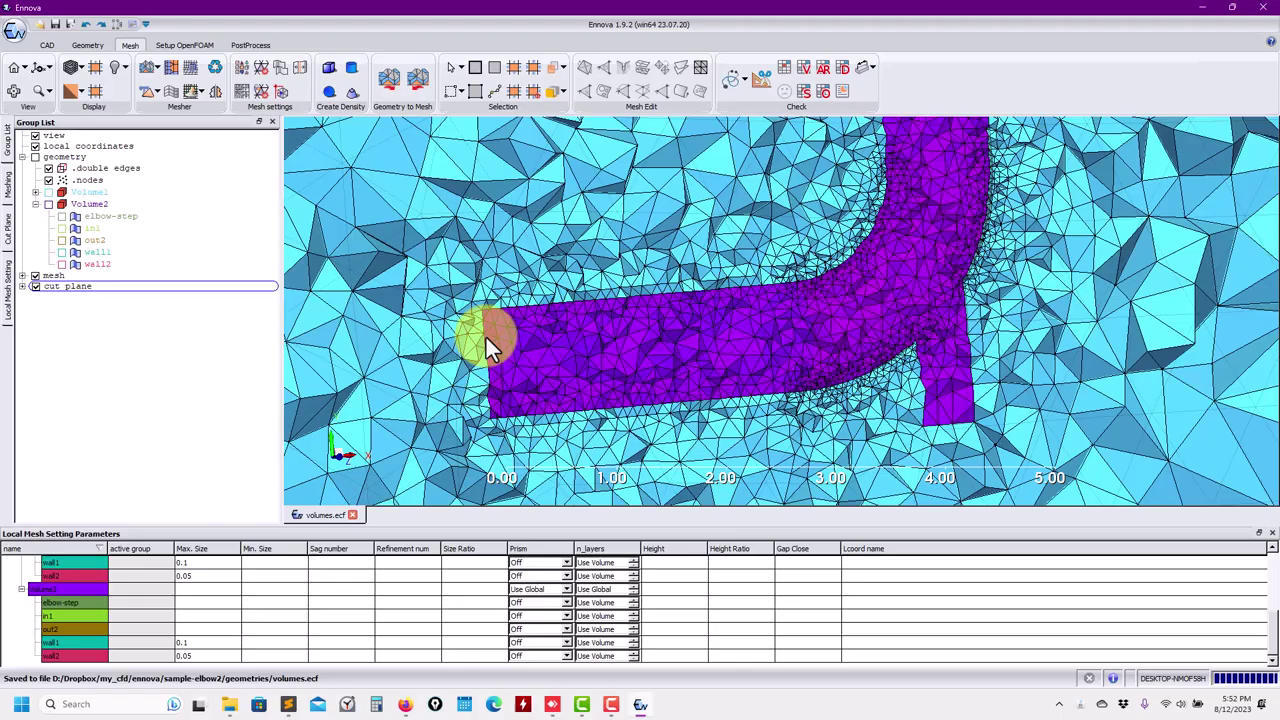
left_click_drag(900, 340, 871, 323)
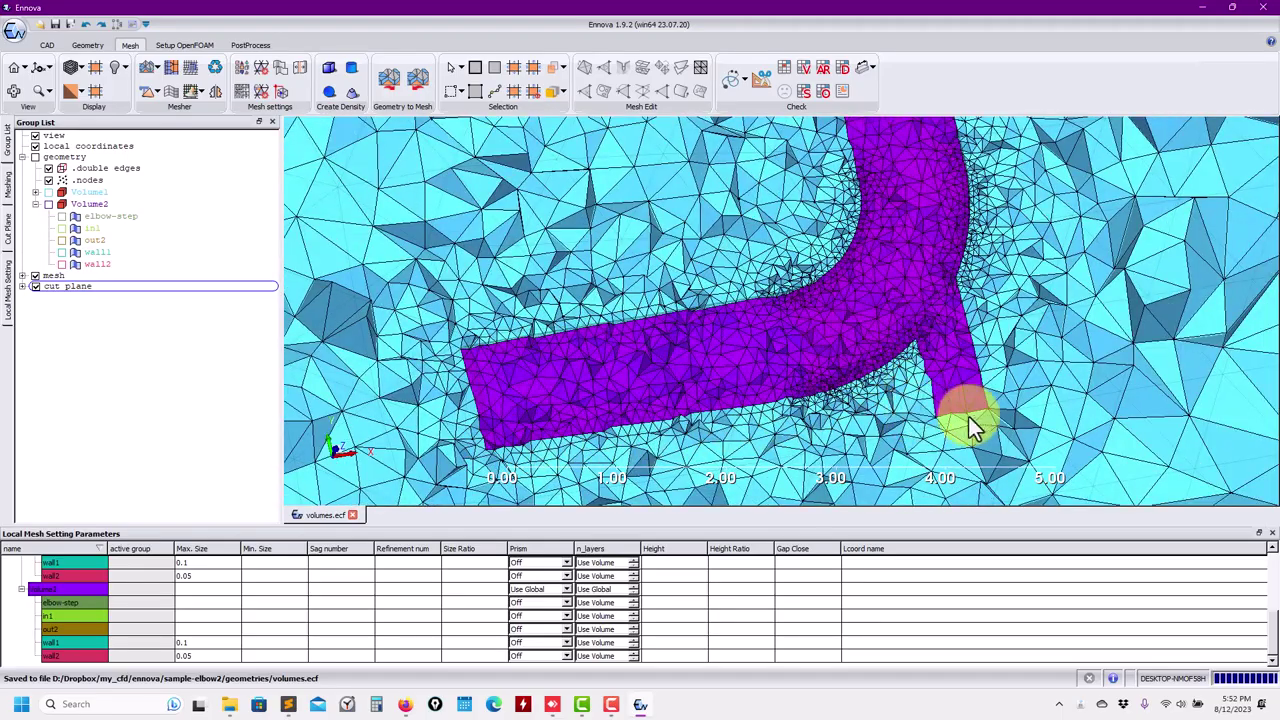
left_click_drag(978, 248, 651, 311)
scroll(901, 273, "up", 3)
scroll(901, 273, "down", 8)
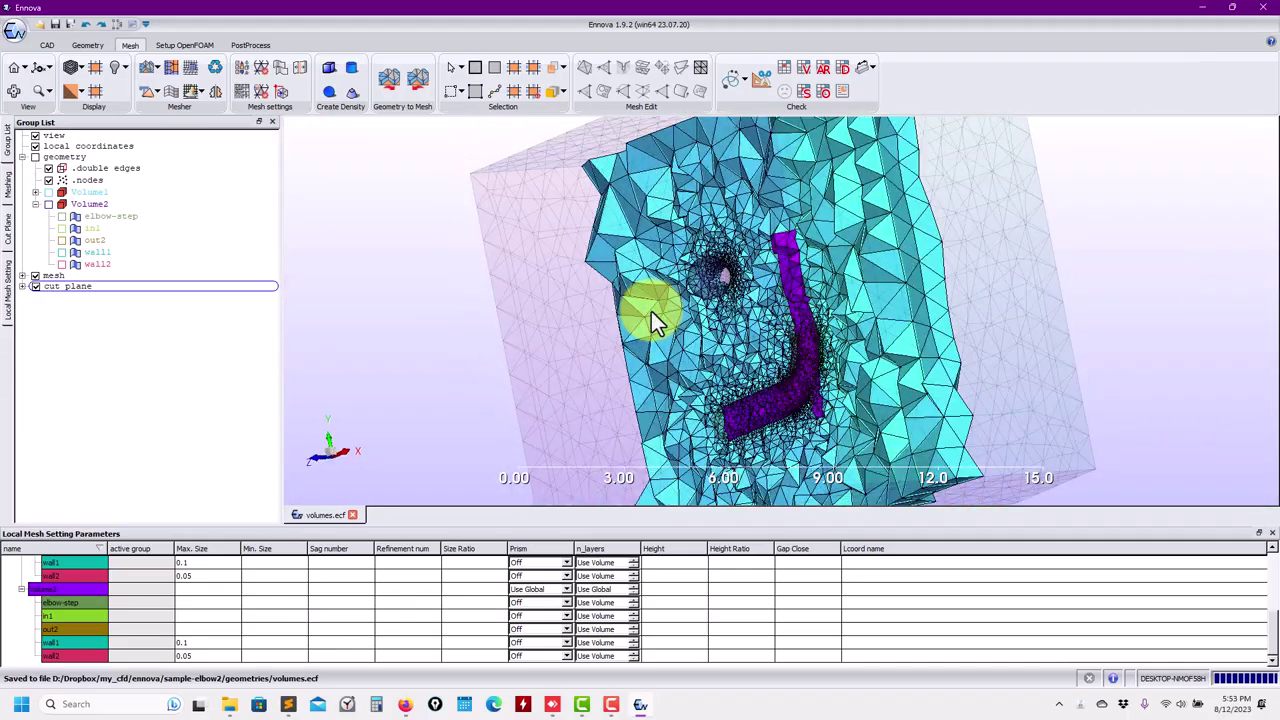